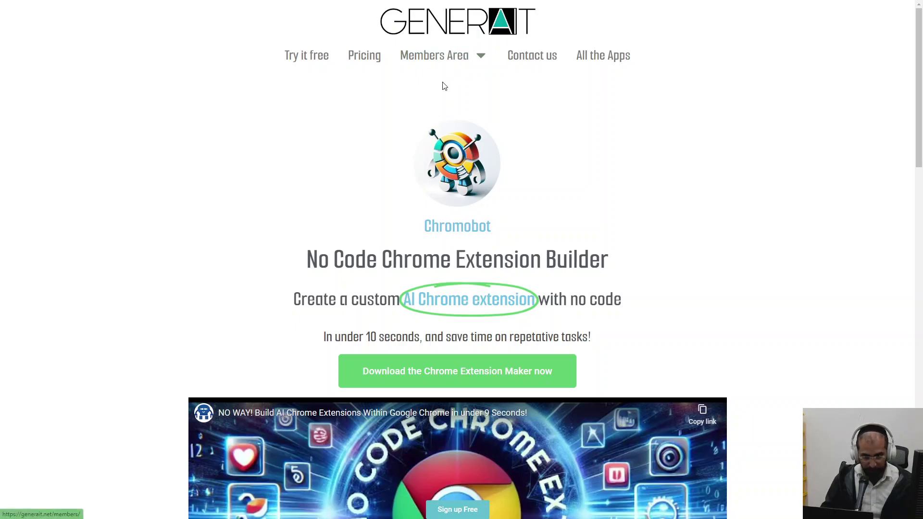
# - Open Generait's No Code AI Chrome Extension Maker page and exit fullscreen to show the tabs
pyautogui.hotkey('ctrl', 'Tab')
pyautogui.hotkey('ctrl', 'shift', 'Tab')
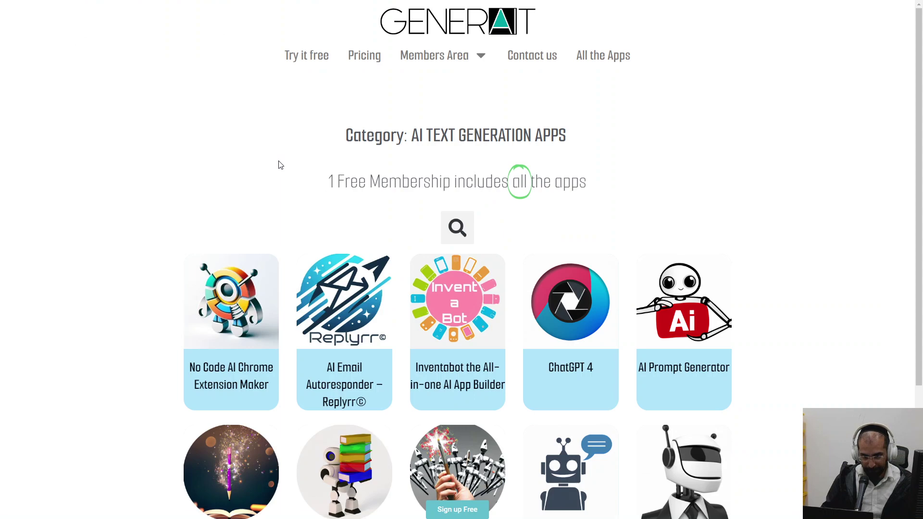
pyautogui.click(236, 305)
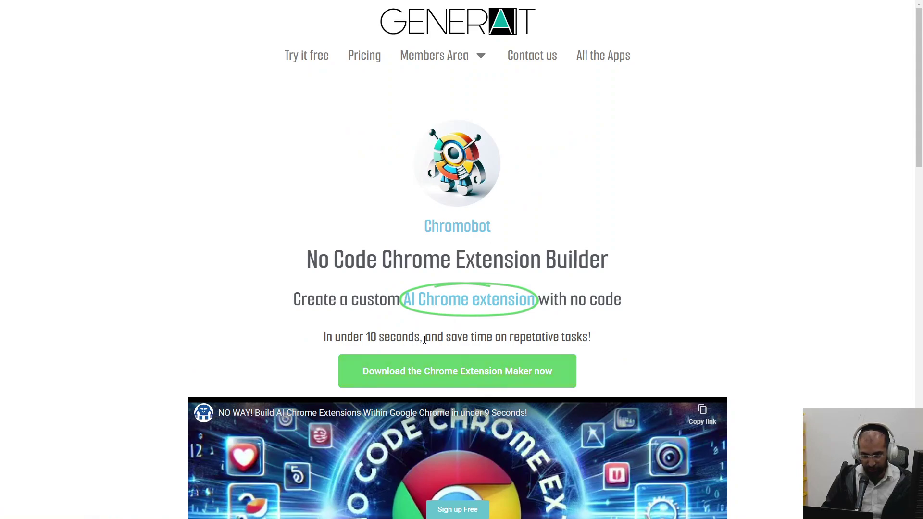
pyautogui.click(461, 29)
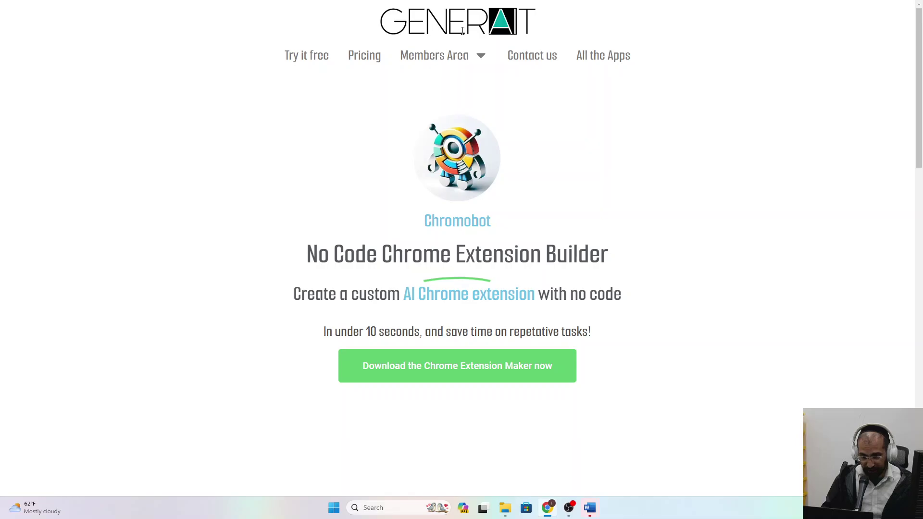
pyautogui.press('F11')
# - Select the inquiry email's body from 'Dear Customer Support Team' down to 'Best regards'
pyautogui.click(106, 9)
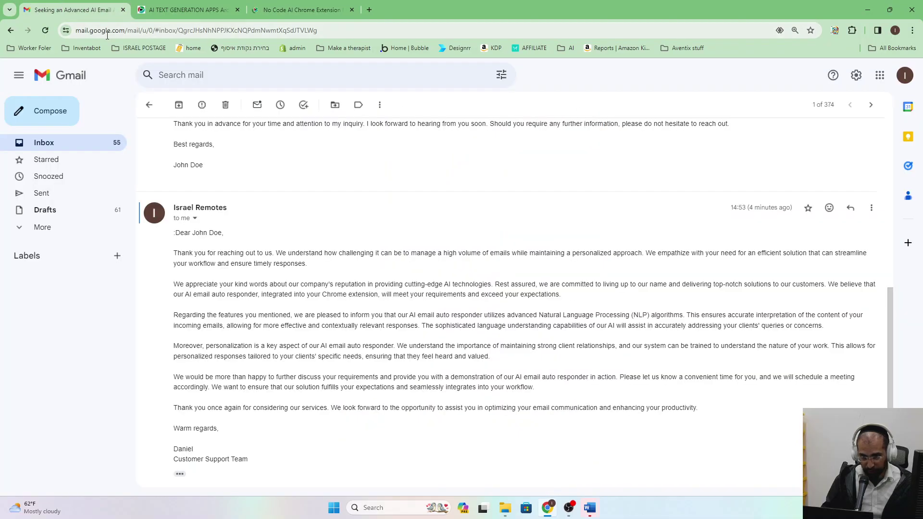
pyautogui.scroll(4, 478, 316)
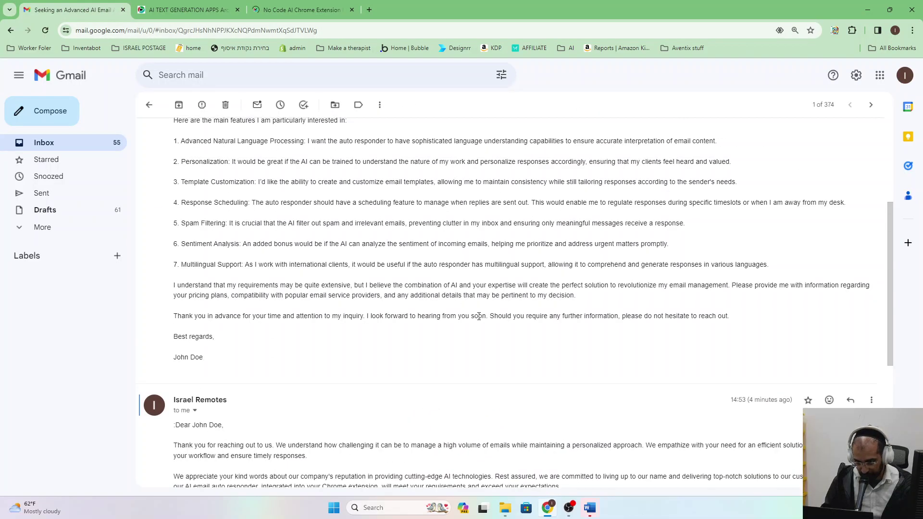
pyautogui.scroll(4, 479, 316)
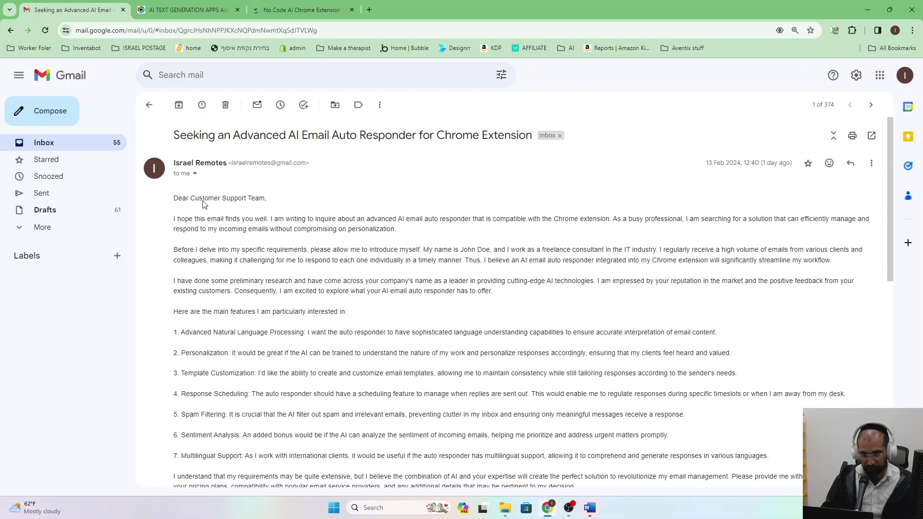
pyautogui.moveTo(172, 199); pyautogui.dragTo(465, 447)
pyautogui.scroll(-2, 493, 264)
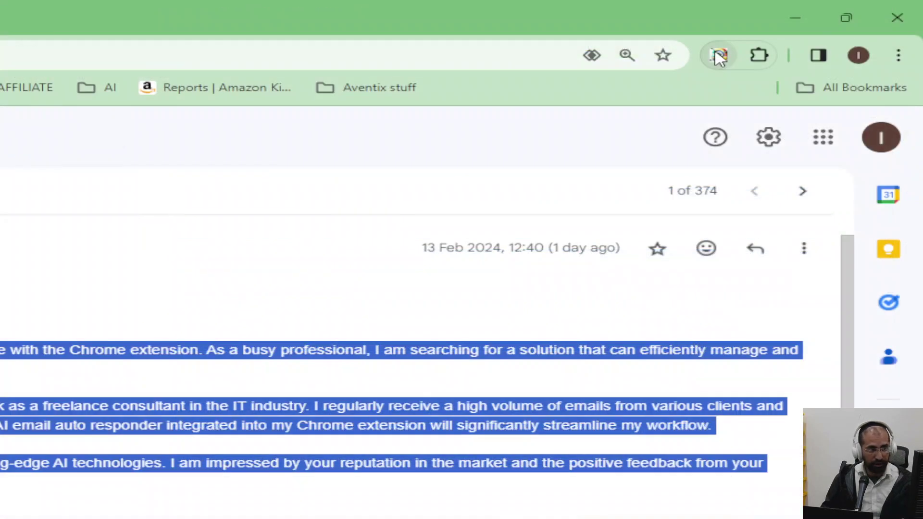
pyautogui.click(720, 55)
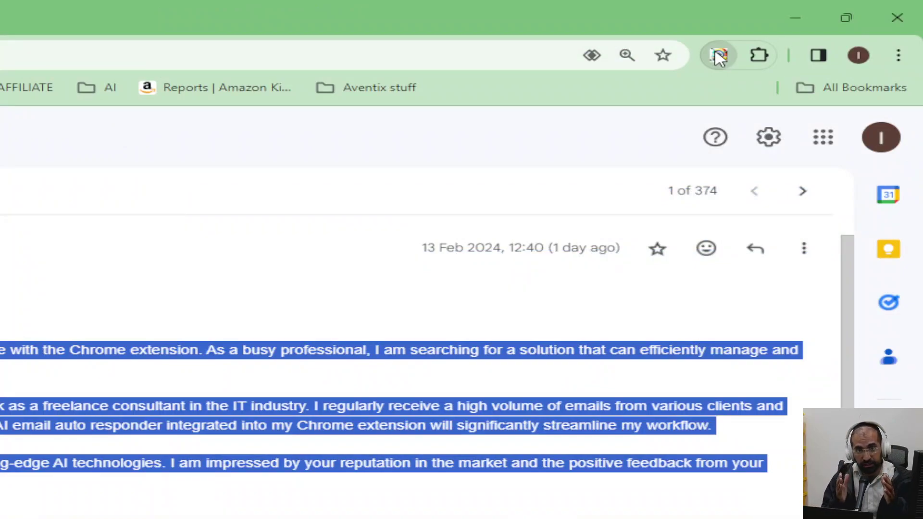
# - Generate a reply with the existing email-answering tool, restore the signature name, and copy it
pyautogui.click(720, 56)
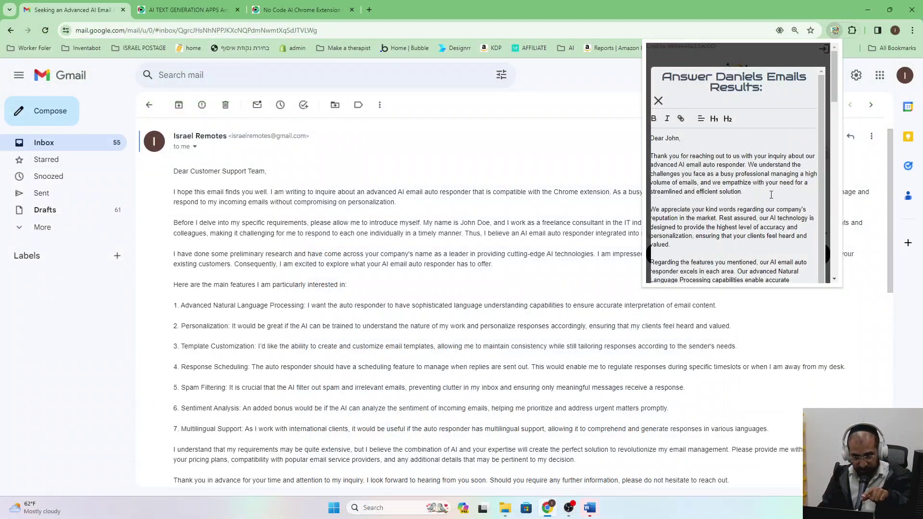
pyautogui.scroll(-5, 771, 194)
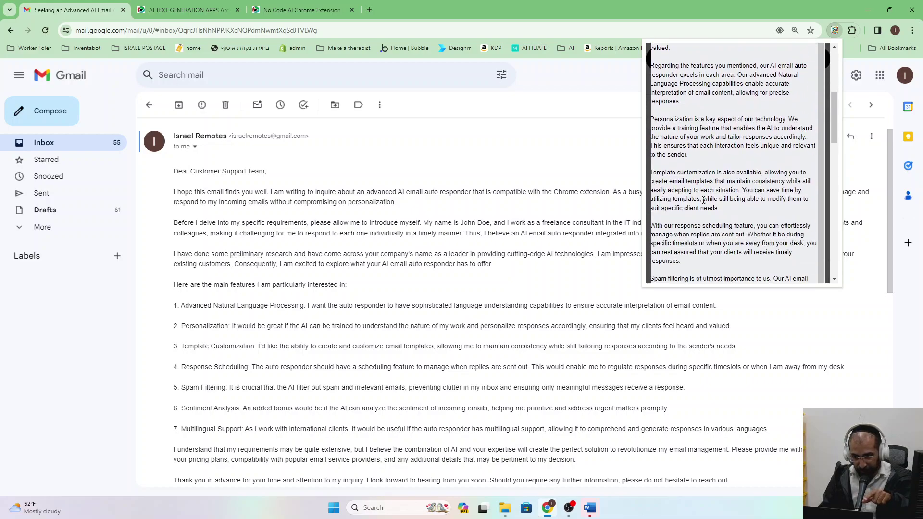
pyautogui.scroll(-10, 703, 200)
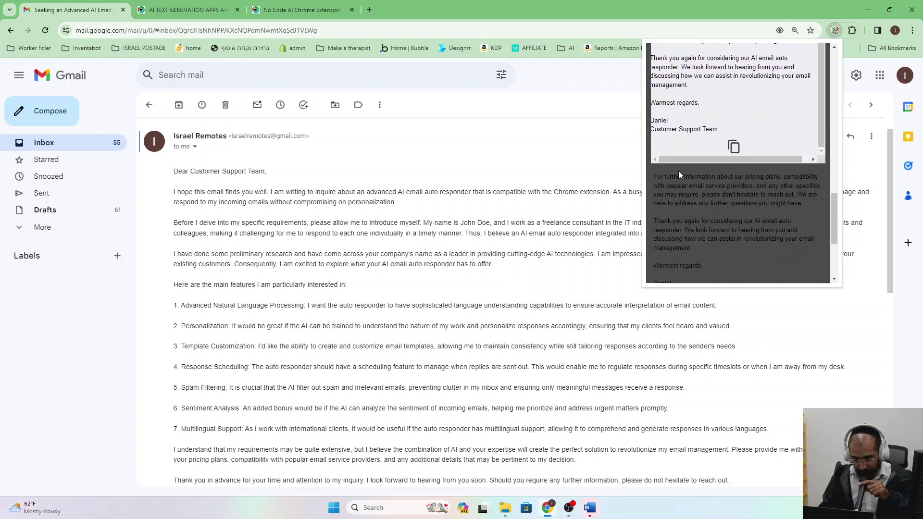
pyautogui.doubleClick(663, 120)
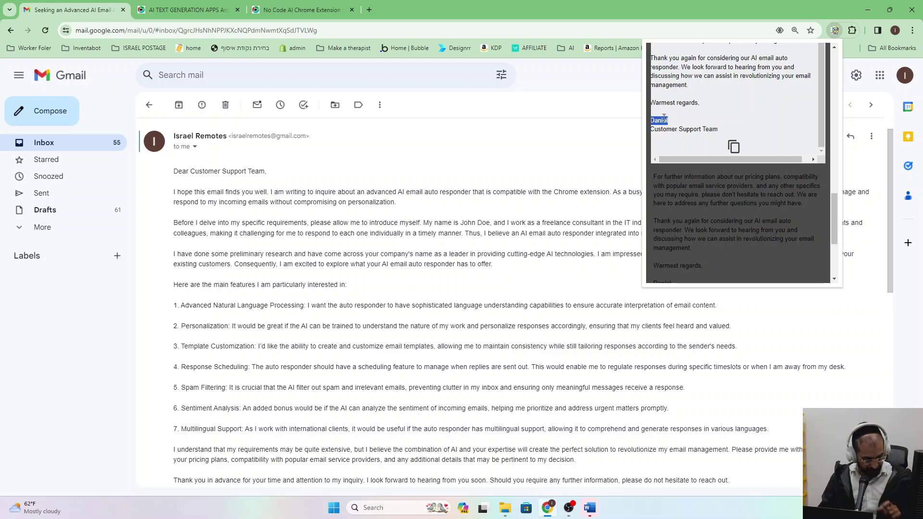
pyautogui.write('P')
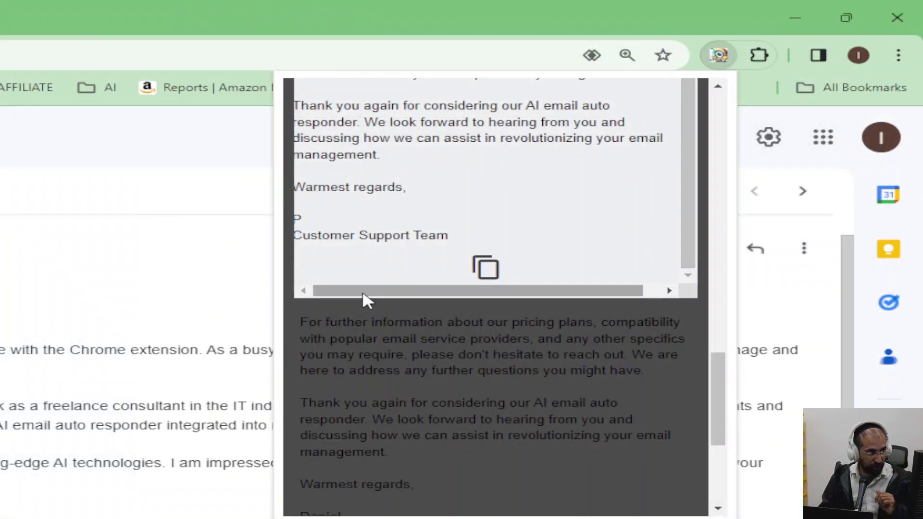
pyautogui.press('BackSpace')
pyautogui.write('Daniel')
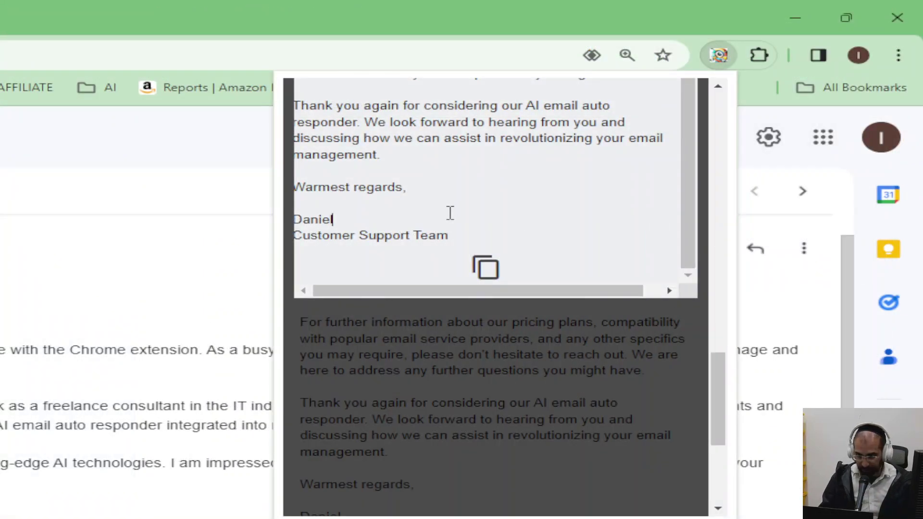
pyautogui.click(485, 268)
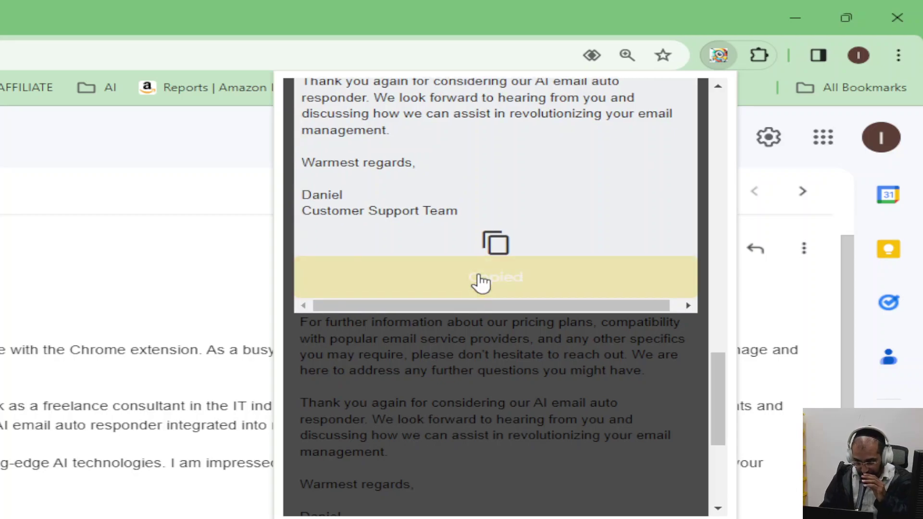
# - Dismiss the copied reply and delete the saved page-load automation
pyautogui.click(487, 368)
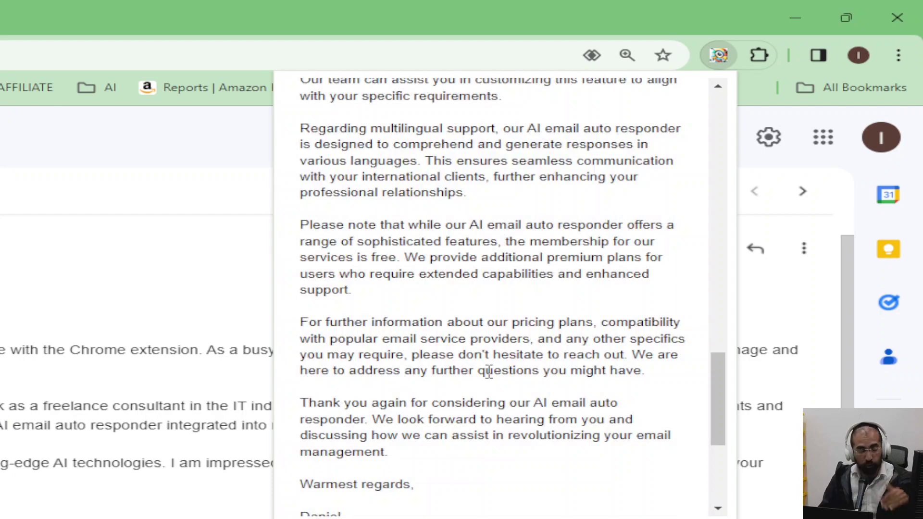
pyautogui.scroll(15, 488, 372)
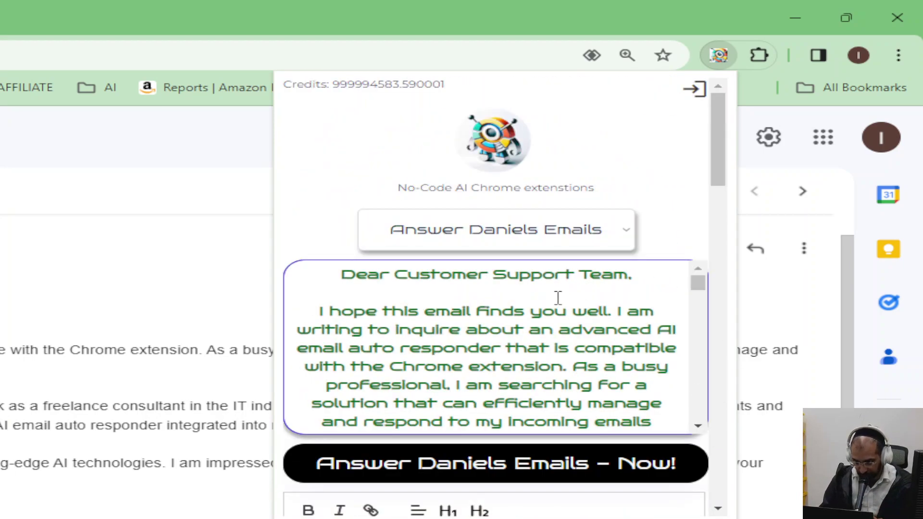
pyautogui.scroll(-10, 558, 298)
pyautogui.scroll(-10, 585, 462)
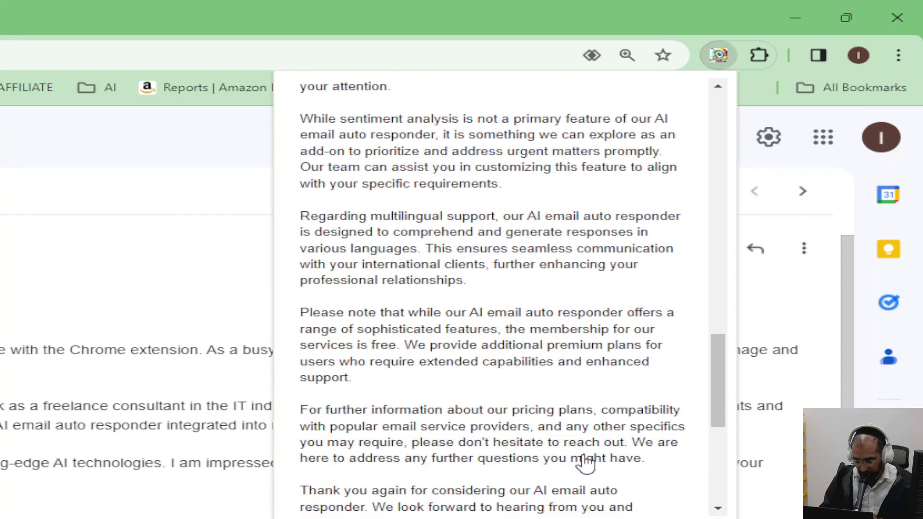
pyautogui.scroll(-7, 585, 461)
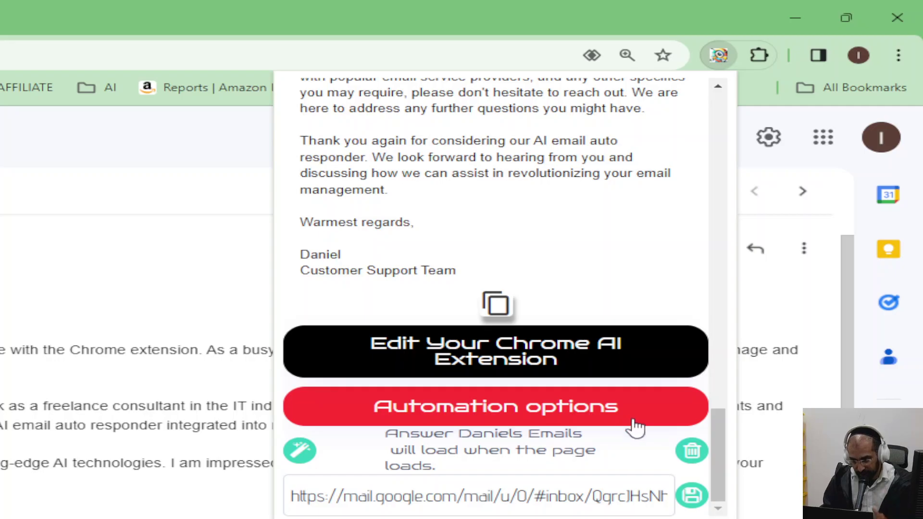
pyautogui.click(692, 450)
pyautogui.scroll(15, 695, 454)
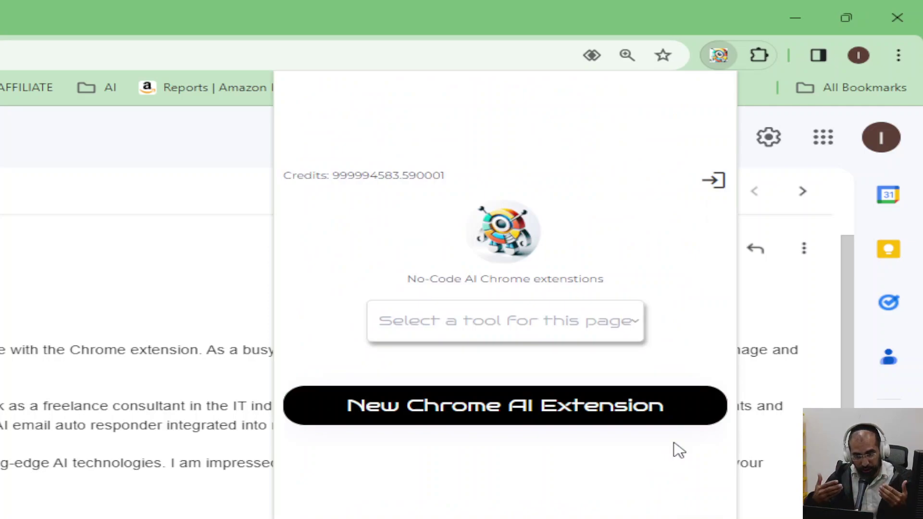
# - Select the old email-answering tool, open its edit form, and delete that extension
pyautogui.click(633, 332)
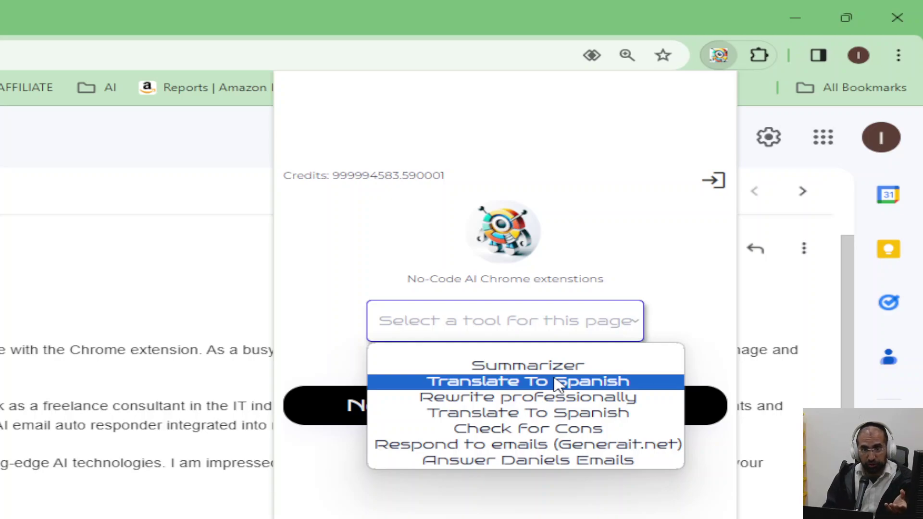
pyautogui.click(572, 462)
pyautogui.click(514, 242)
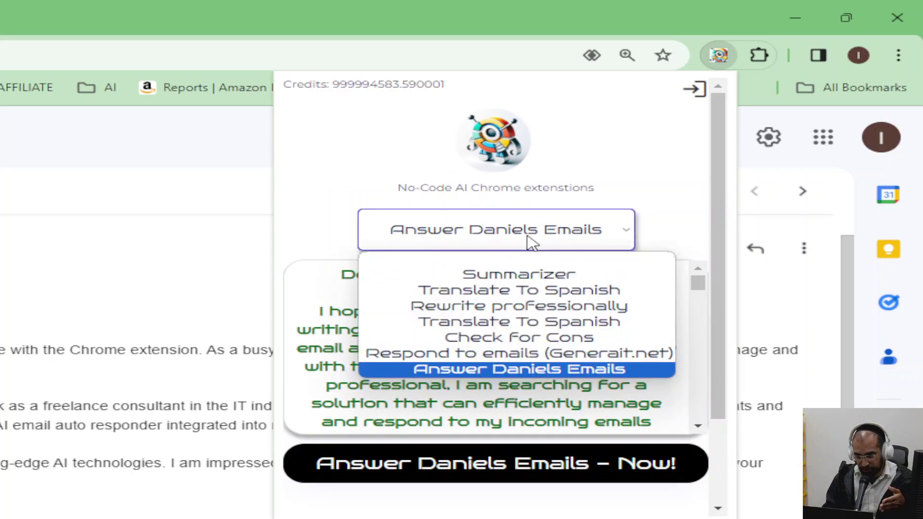
pyautogui.click(529, 241)
pyautogui.scroll(-3, 497, 412)
pyautogui.scroll(-3, 367, 506)
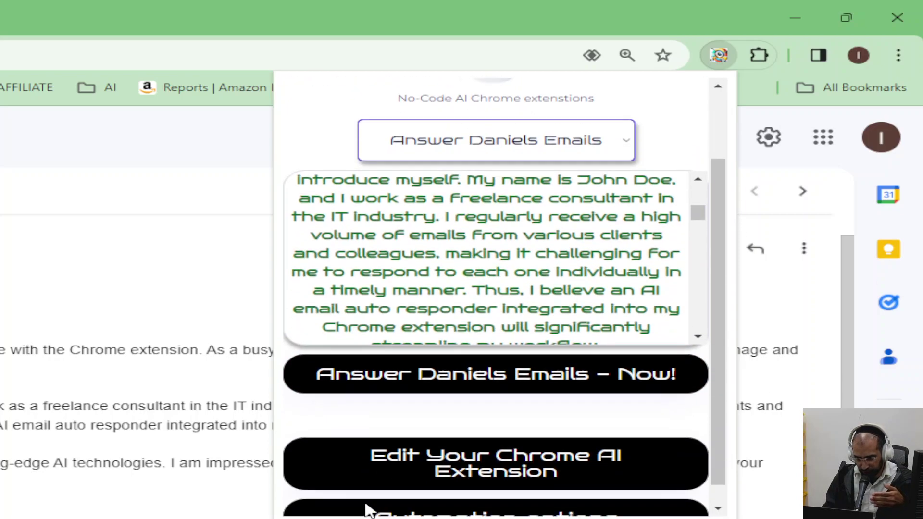
pyautogui.click(480, 444)
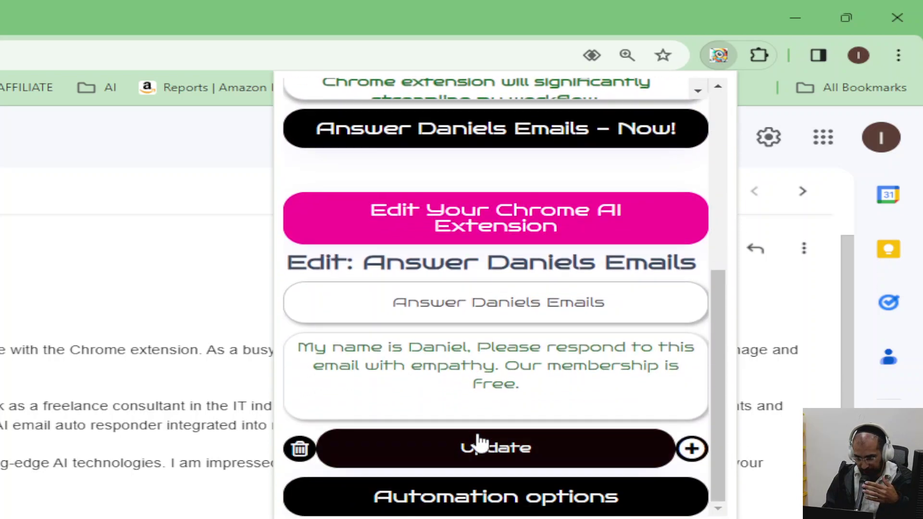
pyautogui.click(300, 450)
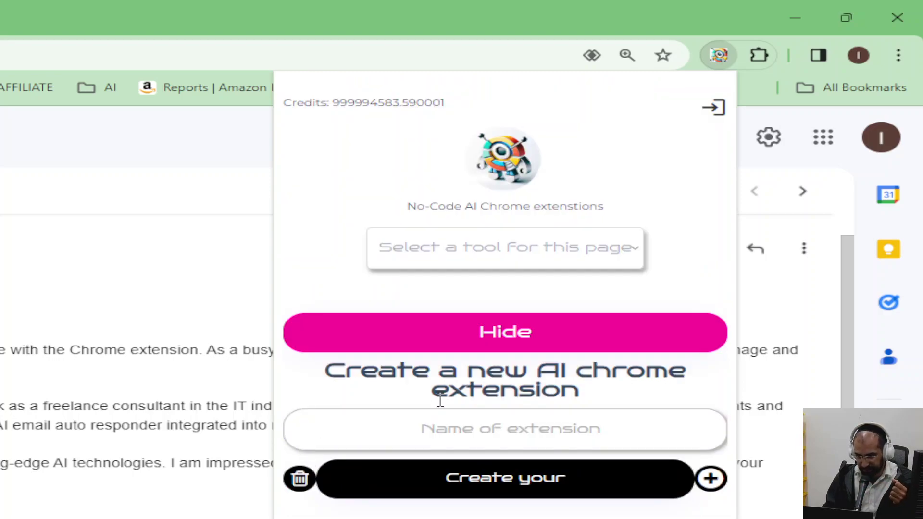
# - Start a new AI extension and name it 'Answer My emails' with the user's name in parentheses
pyautogui.click(515, 337)
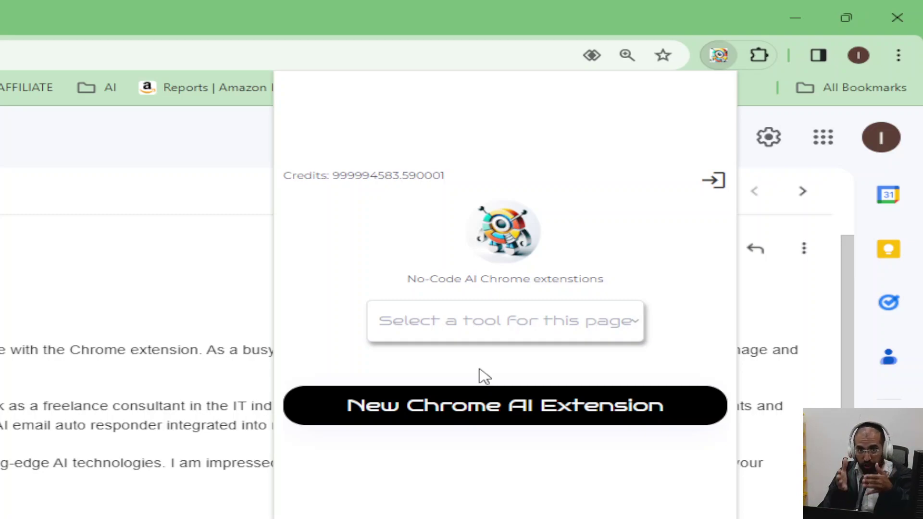
pyautogui.click(476, 418)
pyautogui.click(464, 416)
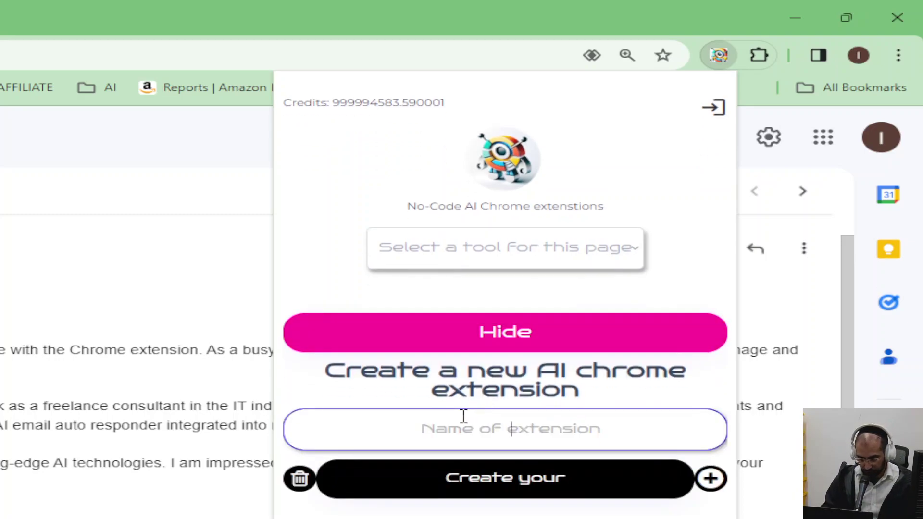
pyautogui.write('Answe')
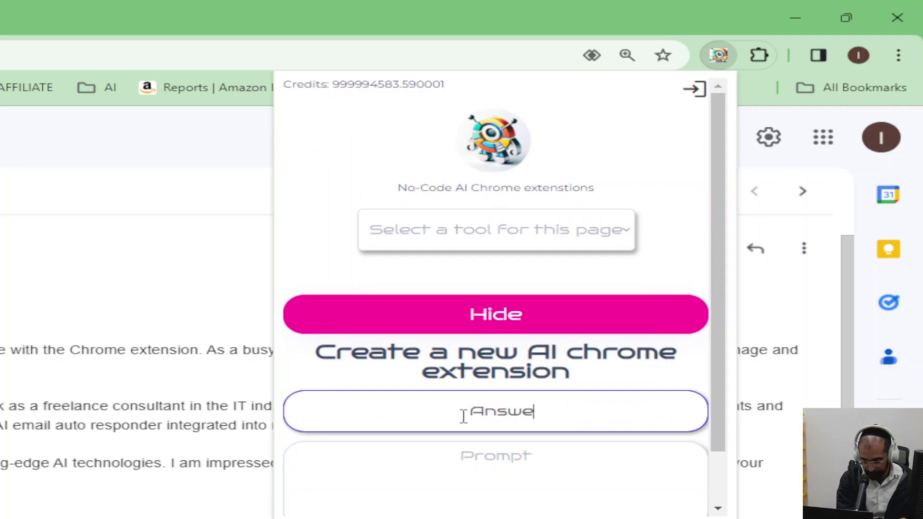
pyautogui.write('r My emails')
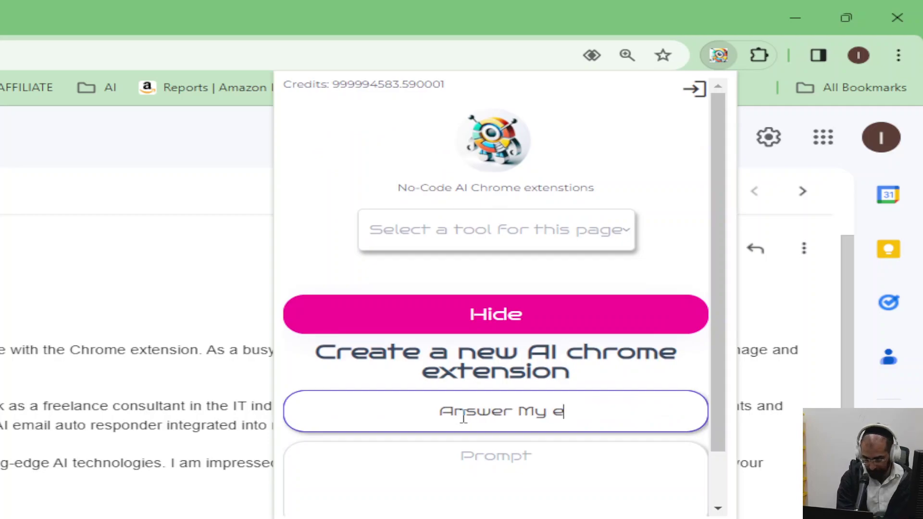
pyautogui.write(' (DANIEL)P')
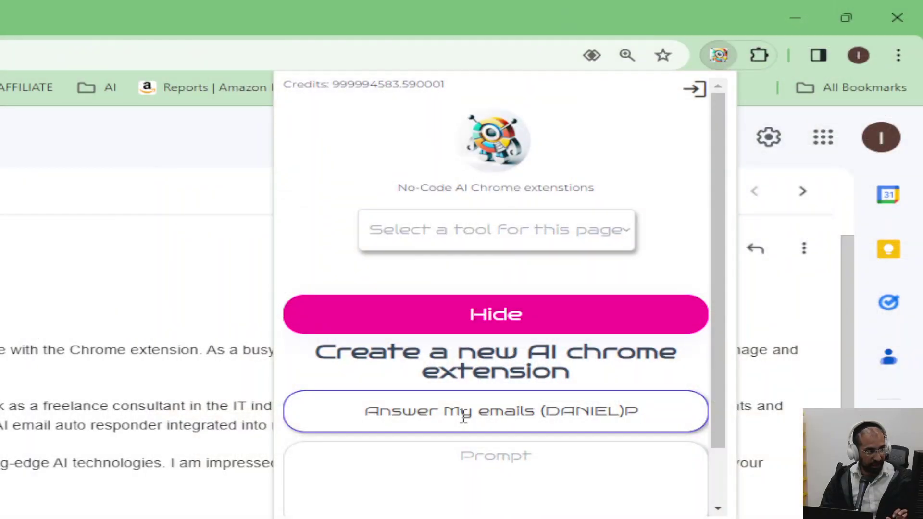
pyautogui.press('BackSpace')
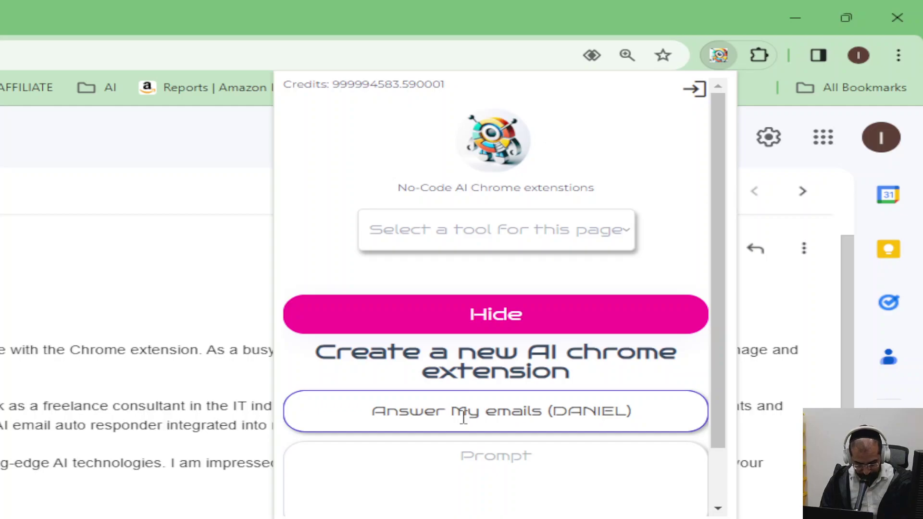
pyautogui.click(468, 456)
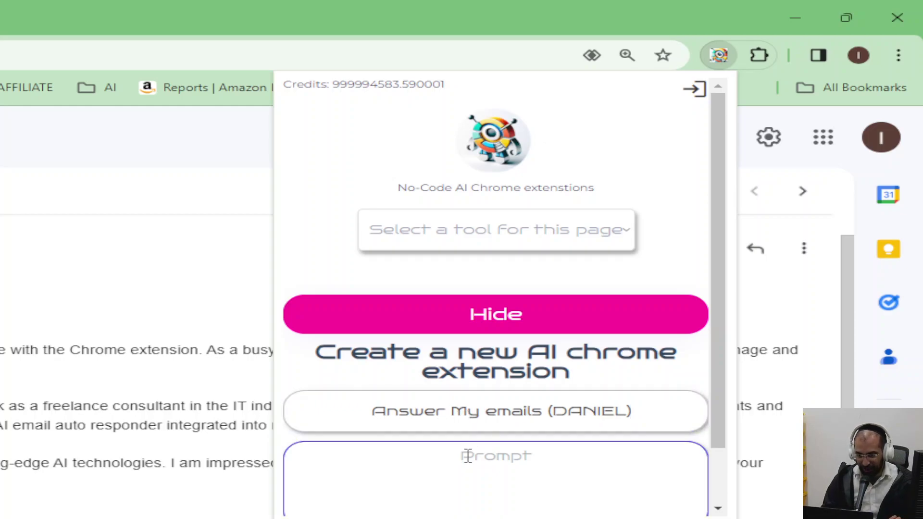
pyautogui.click(402, 422)
pyautogui.moveTo(351, 415); pyautogui.dragTo(628, 410)
pyautogui.click(547, 470)
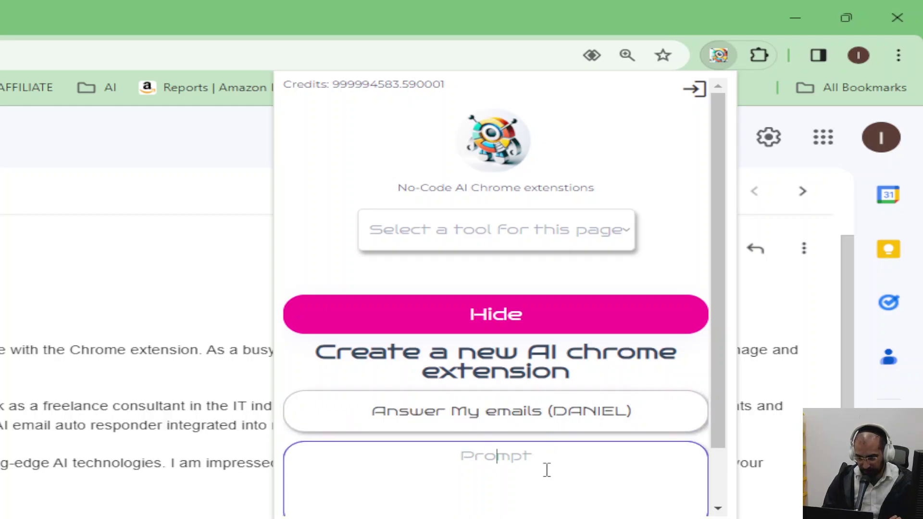
# - Write a prompt asking for empathetic email replies signed with the user's name and Generait.net
pyautogui.write('please answr')
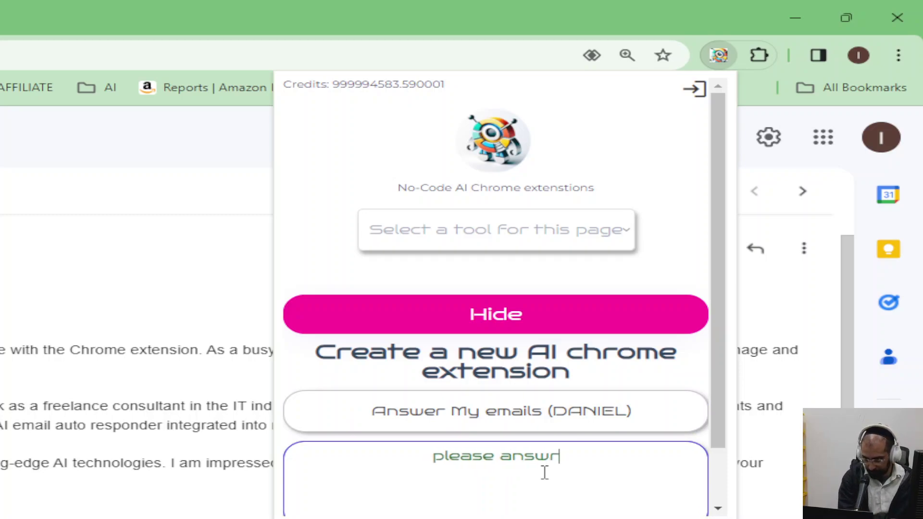
pyautogui.press('BackSpace')
pyautogui.write('er ')
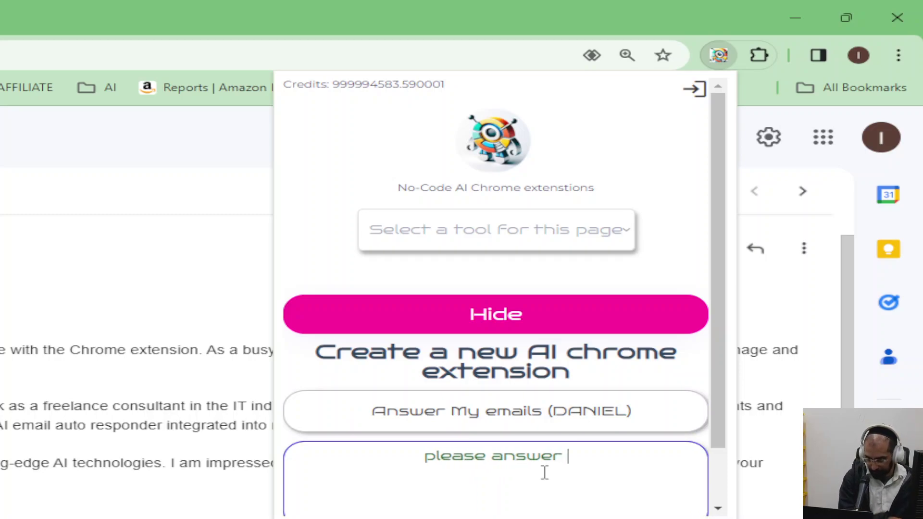
pyautogui.write('my emails with empta')
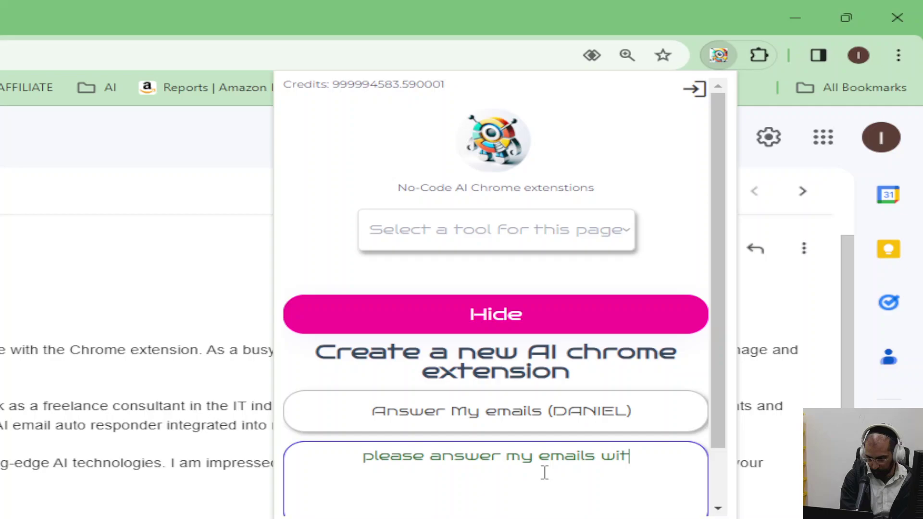
pyautogui.press('BackSpace')
pyautogui.press('BackSpace')
pyautogui.write('ath')
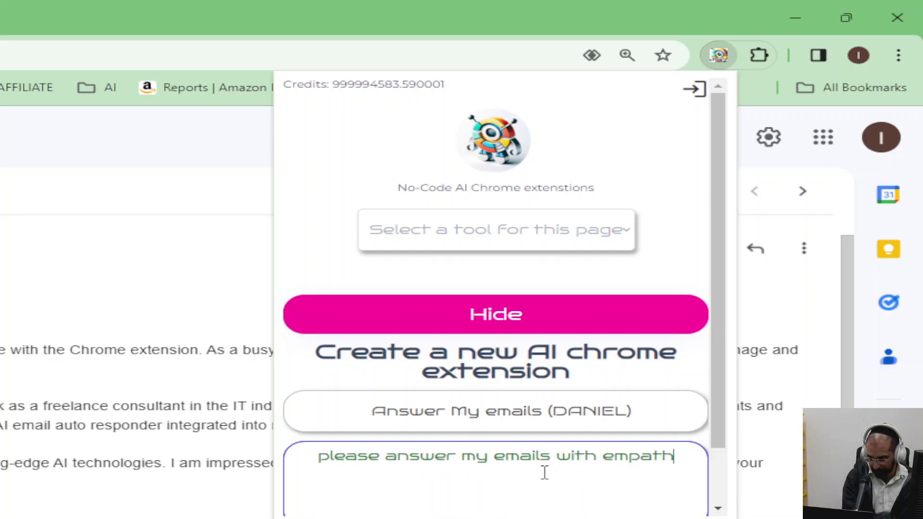
pyautogui.write('y and make sur')
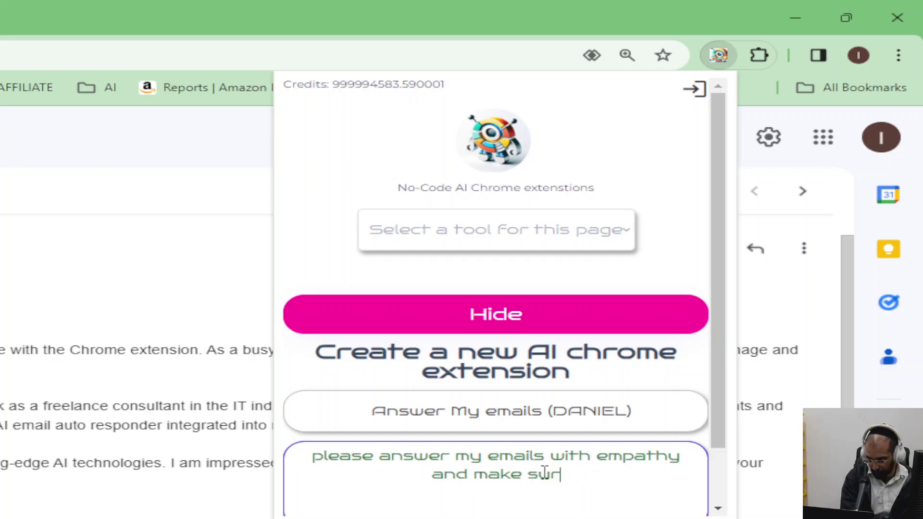
pyautogui.write('e you sign Dani')
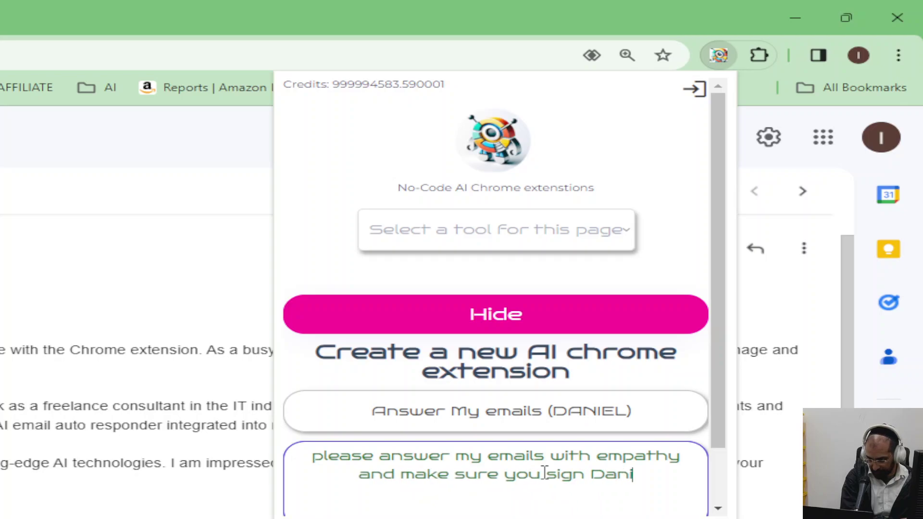
pyautogui.write('el and Ge')
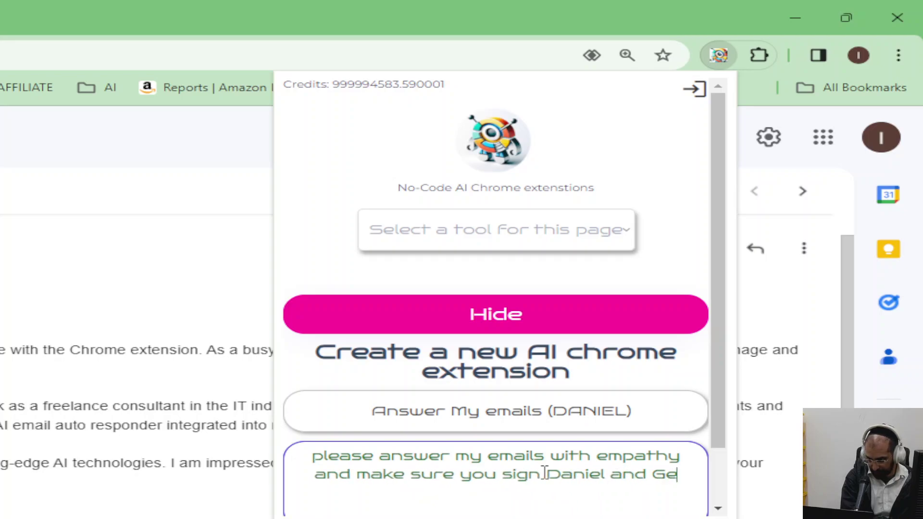
pyautogui.write('nerait.net ')
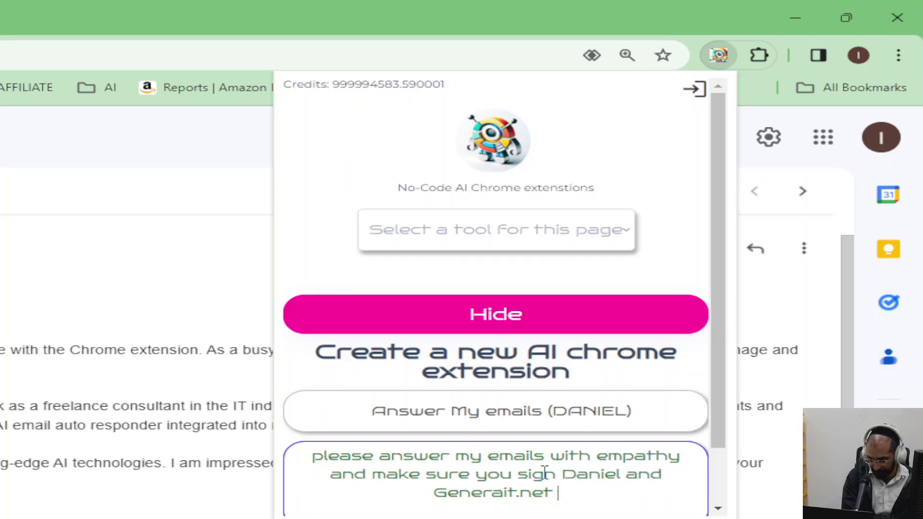
pyautogui.write('after every e')
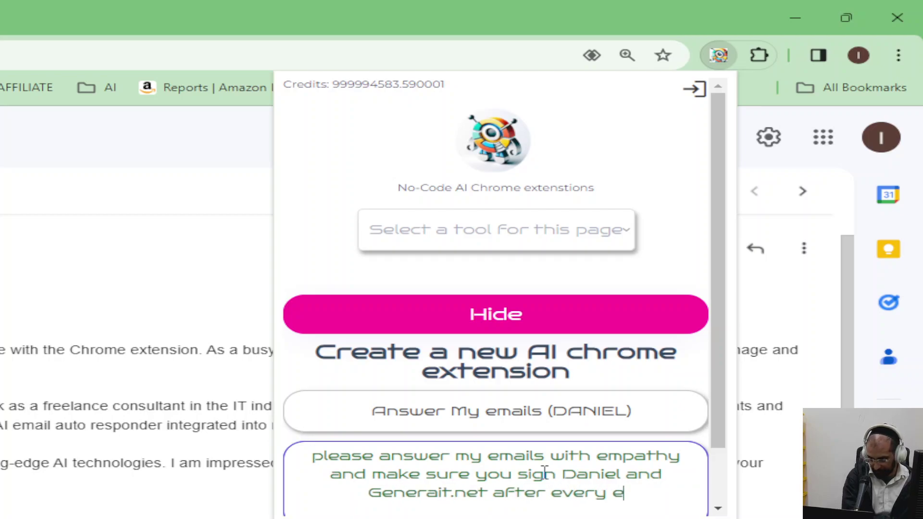
pyautogui.write('mai.')
pyautogui.press('BackSpace')
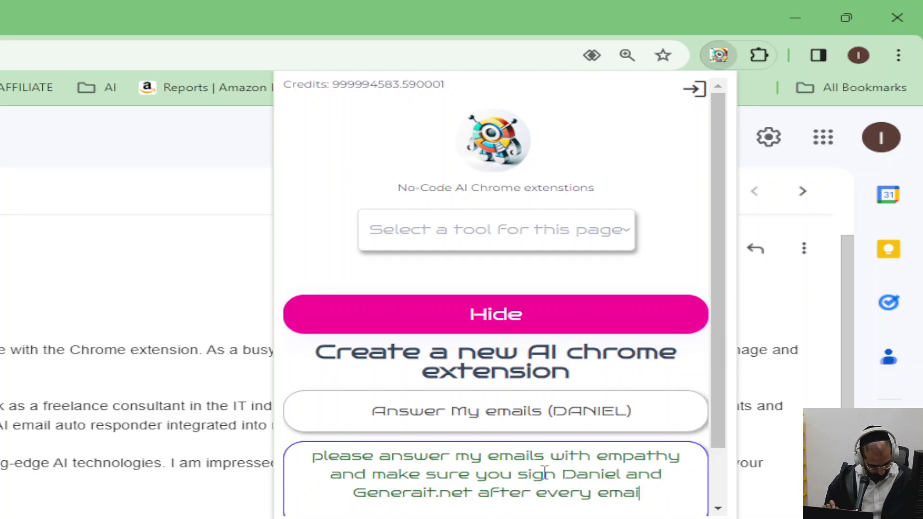
pyautogui.write('l')
pyautogui.scroll(-1, 545, 471)
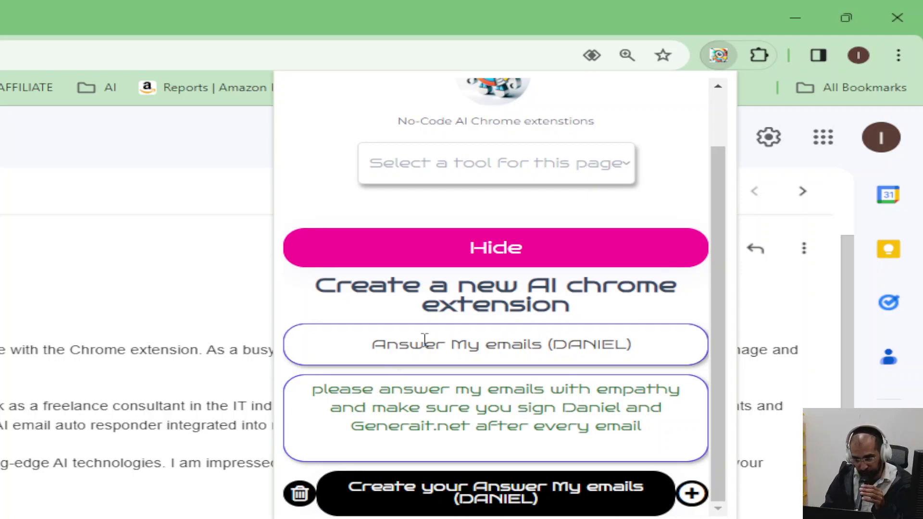
# - Save the new email-answering extension and check it appears in the tools list
pyautogui.moveTo(313, 288); pyautogui.dragTo(495, 284)
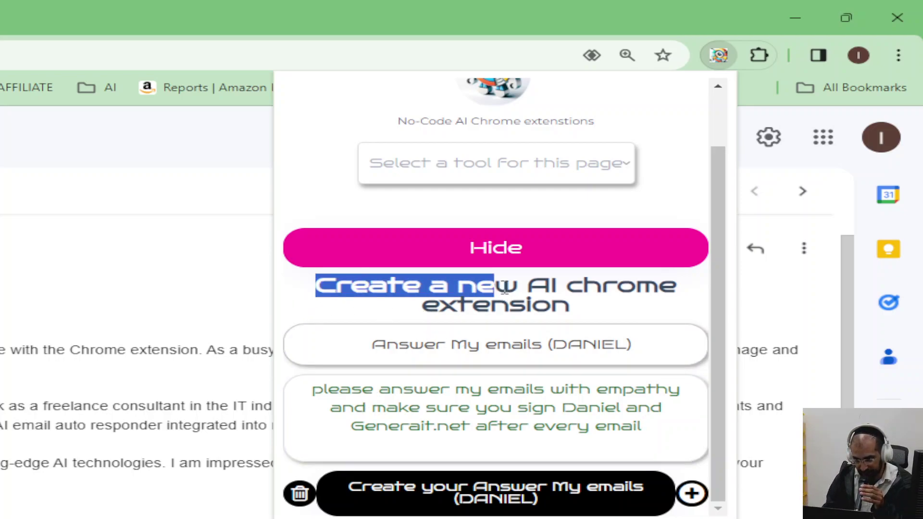
pyautogui.click(500, 285)
pyautogui.click(522, 170)
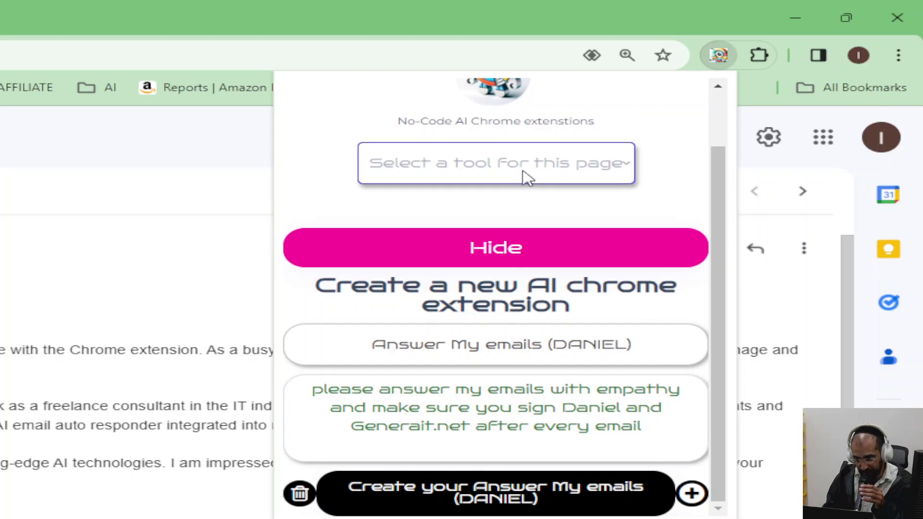
pyautogui.click(523, 505)
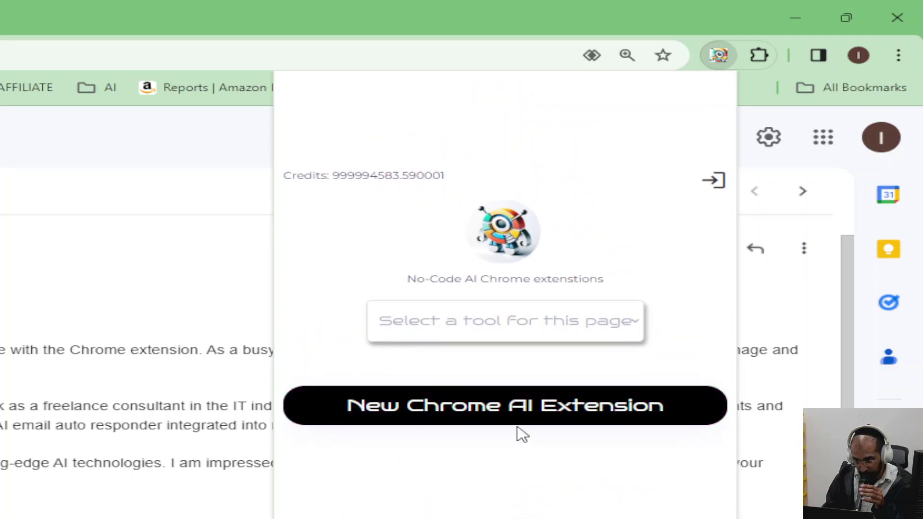
pyautogui.click(495, 333)
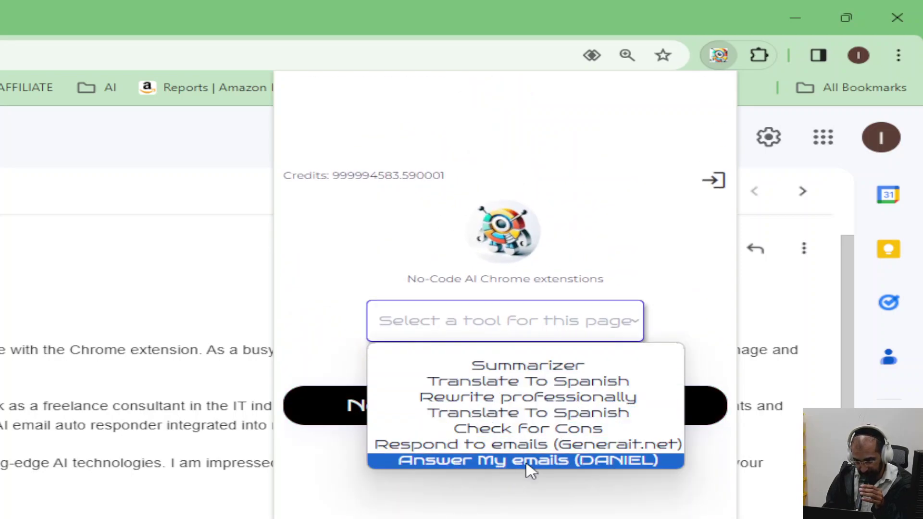
# - Create the extension from the reopened form and confirm it's listed among the page tools
pyautogui.click(354, 461)
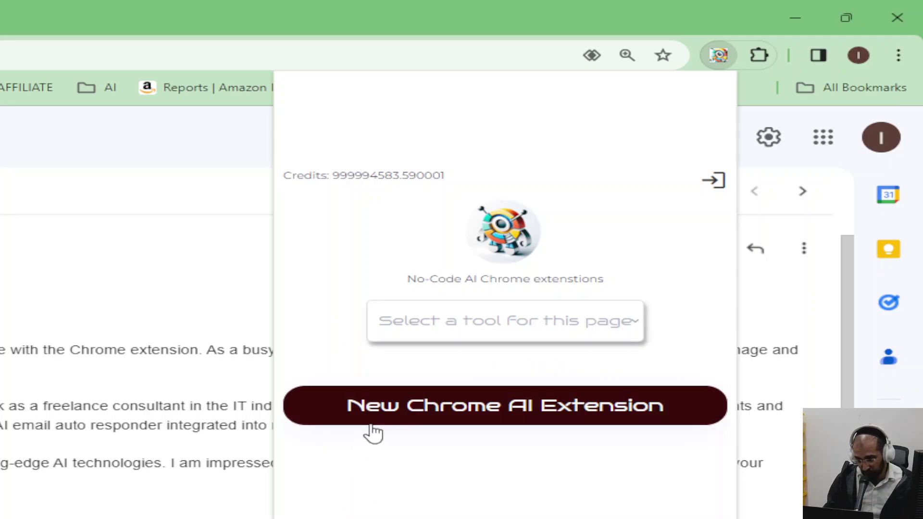
pyautogui.click(379, 423)
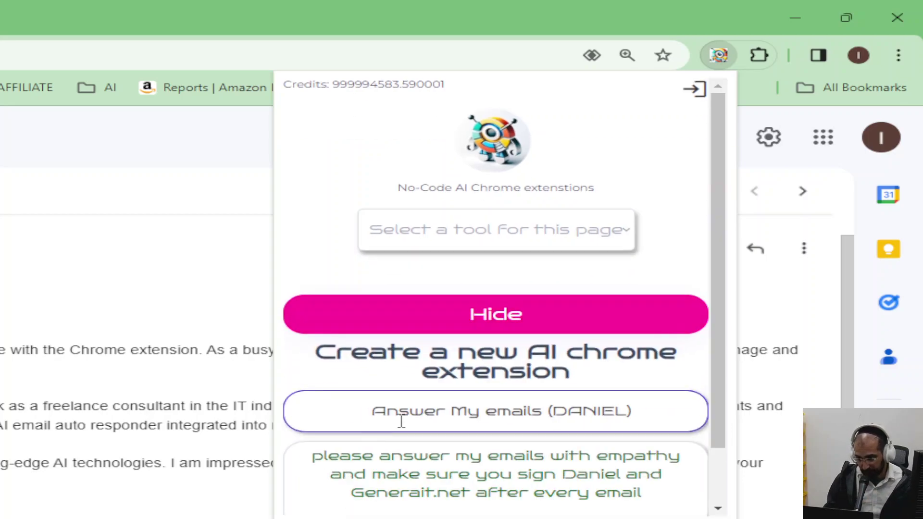
pyautogui.doubleClick(581, 406)
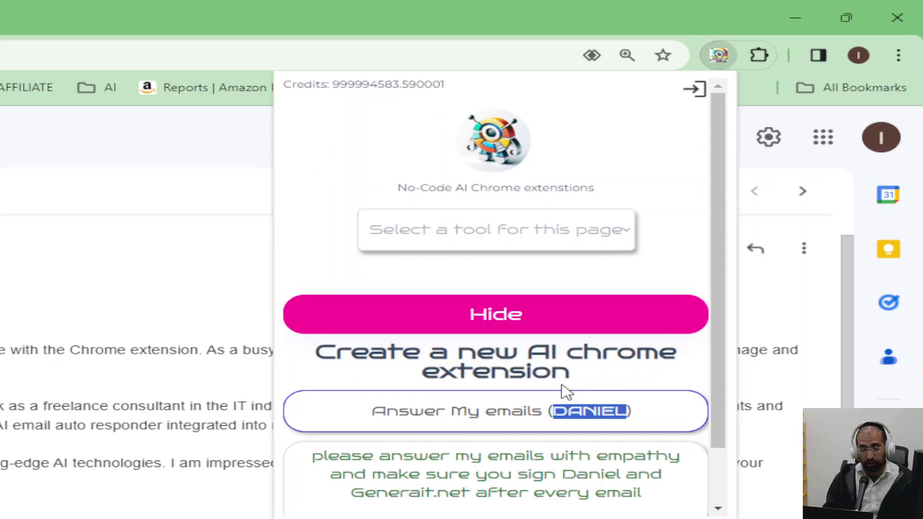
pyautogui.scroll(-2, 577, 413)
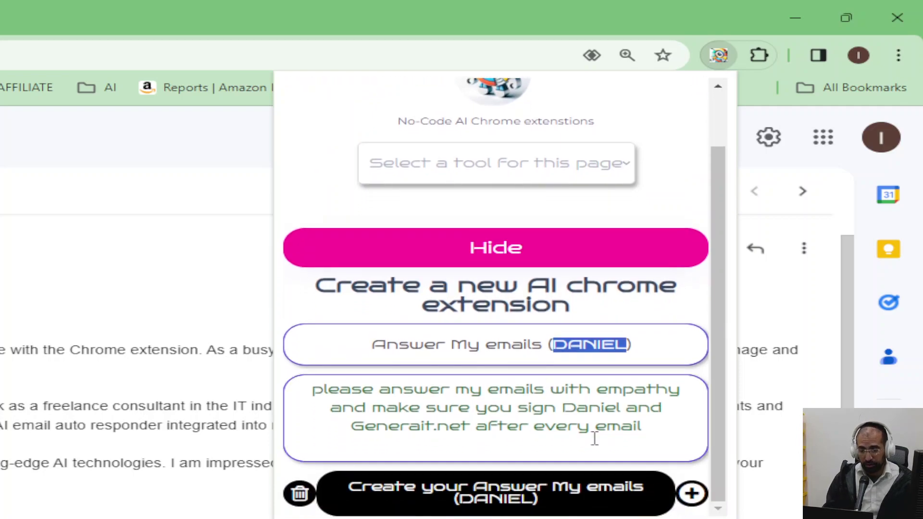
pyautogui.click(692, 494)
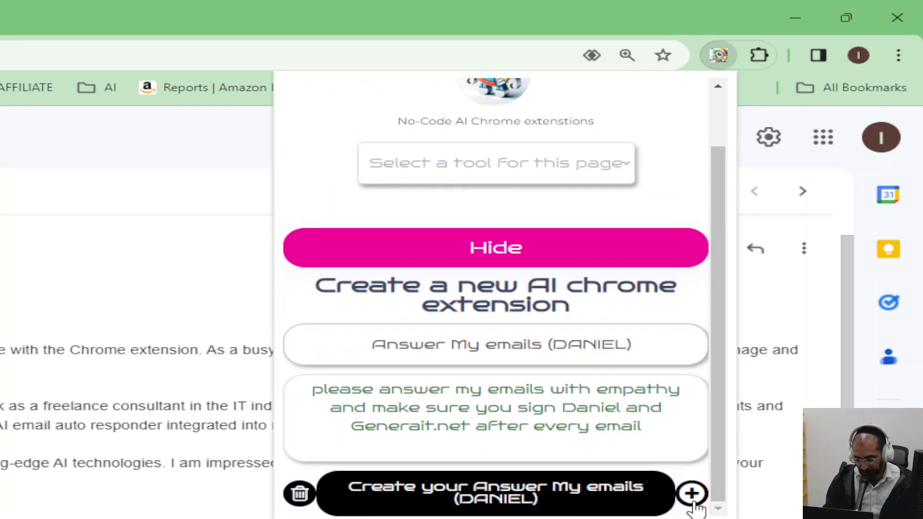
pyautogui.click(536, 166)
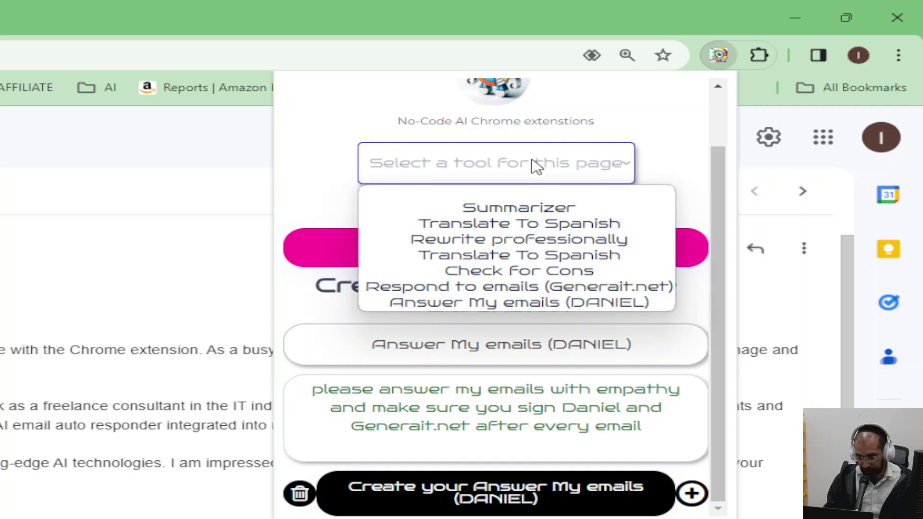
pyautogui.click(528, 193)
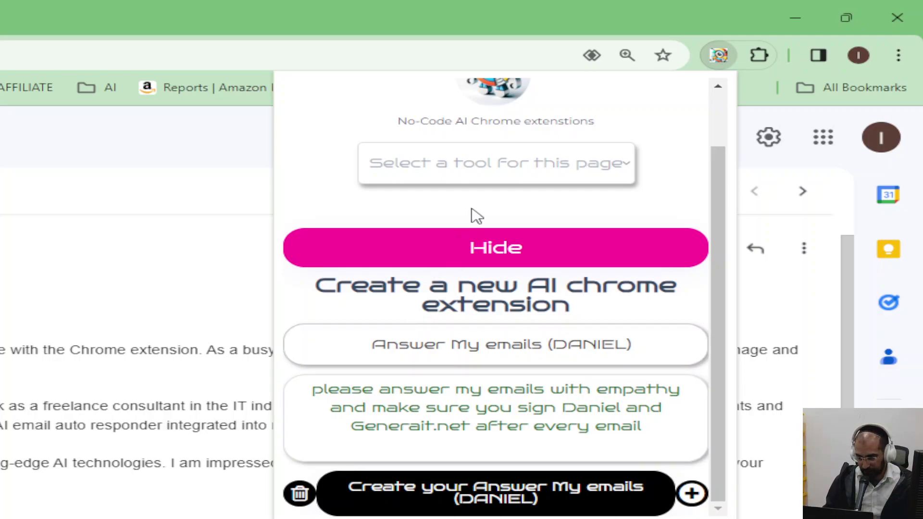
# - Pick the Answer My emails tool and set it to load automatically on this Gmail page
pyautogui.click(481, 178)
pyautogui.click(500, 301)
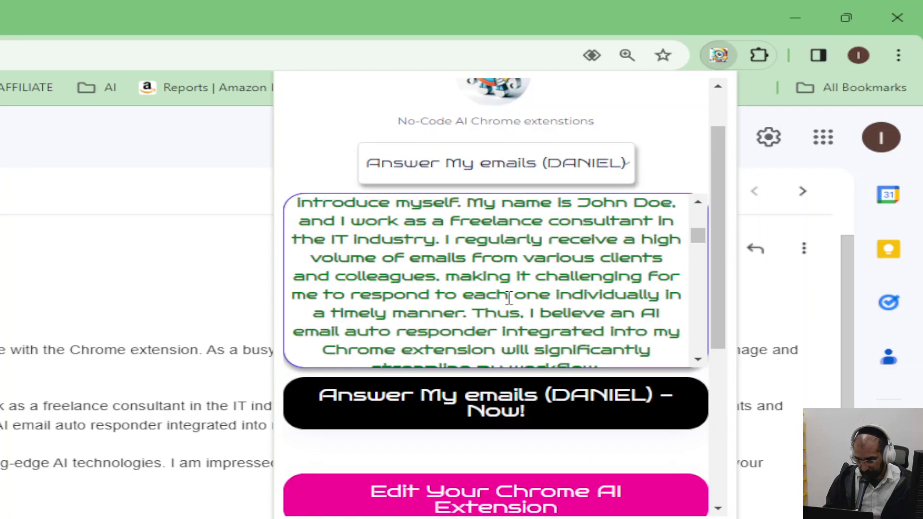
pyautogui.scroll(-10, 509, 296)
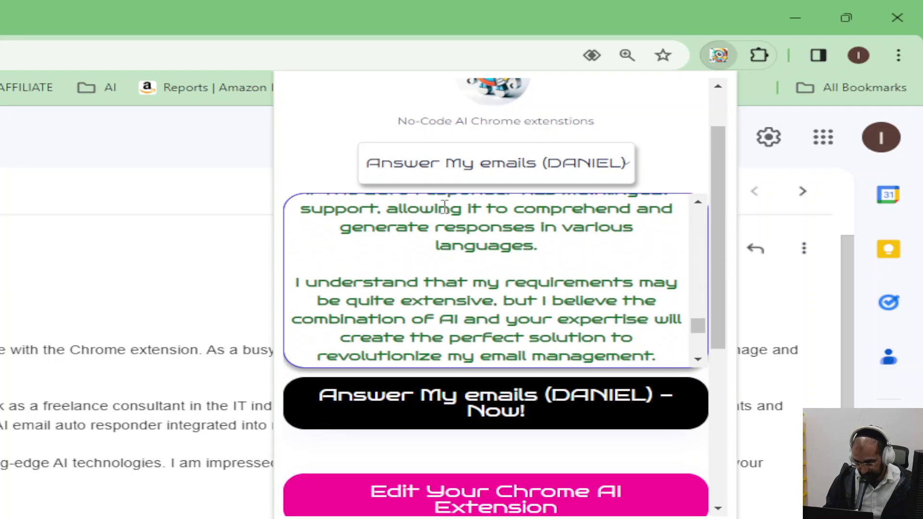
pyautogui.scroll(-6, 444, 205)
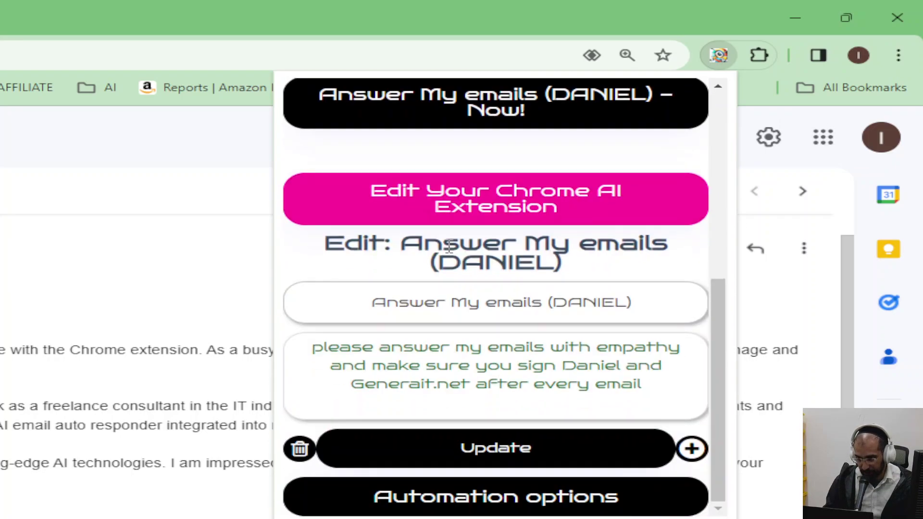
pyautogui.click(480, 500)
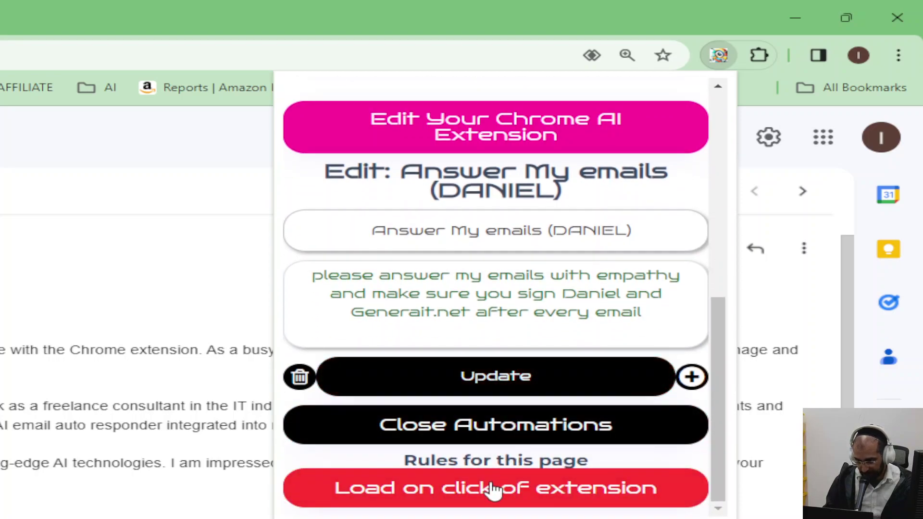
pyautogui.click(493, 490)
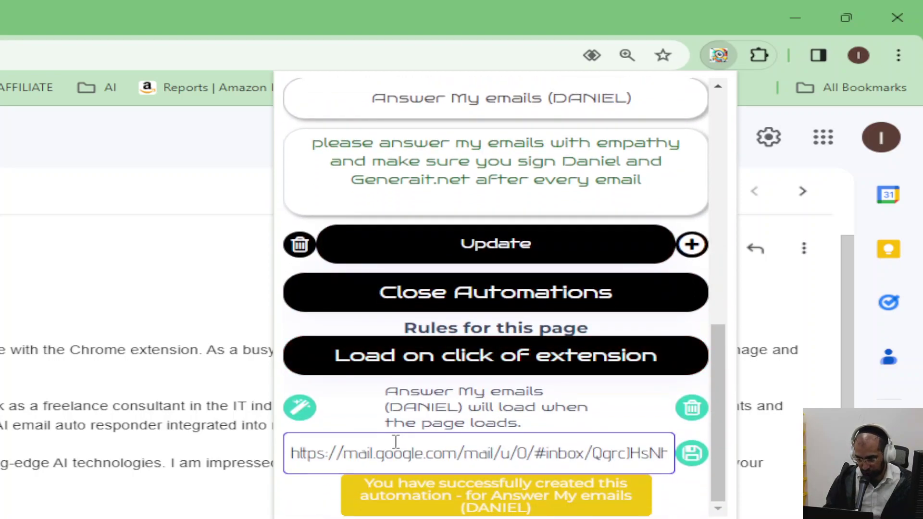
pyautogui.moveTo(395, 441); pyautogui.dragTo(714, 516)
pyautogui.click(562, 502)
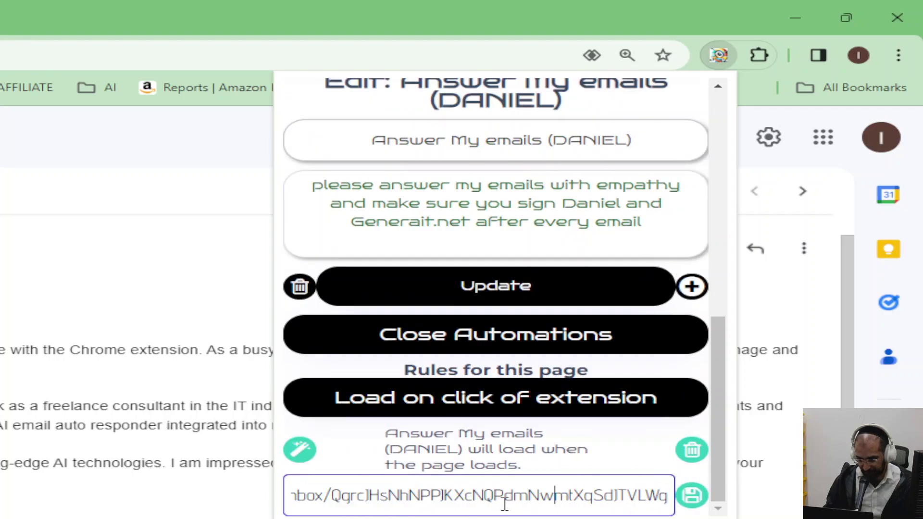
pyautogui.click(59, 460)
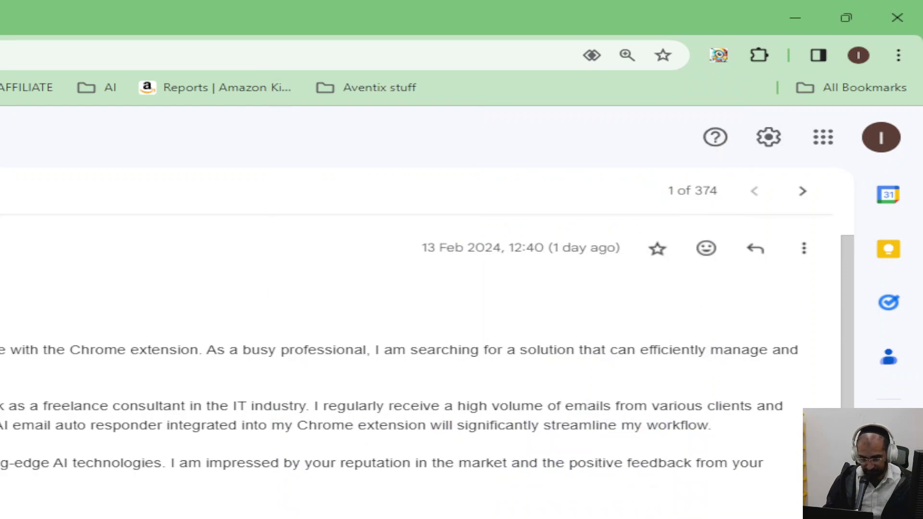
# - Run Answer My emails on the selected email body and copy its Generait.net-signed reply
pyautogui.moveTo(3, 349); pyautogui.dragTo(384, 517)
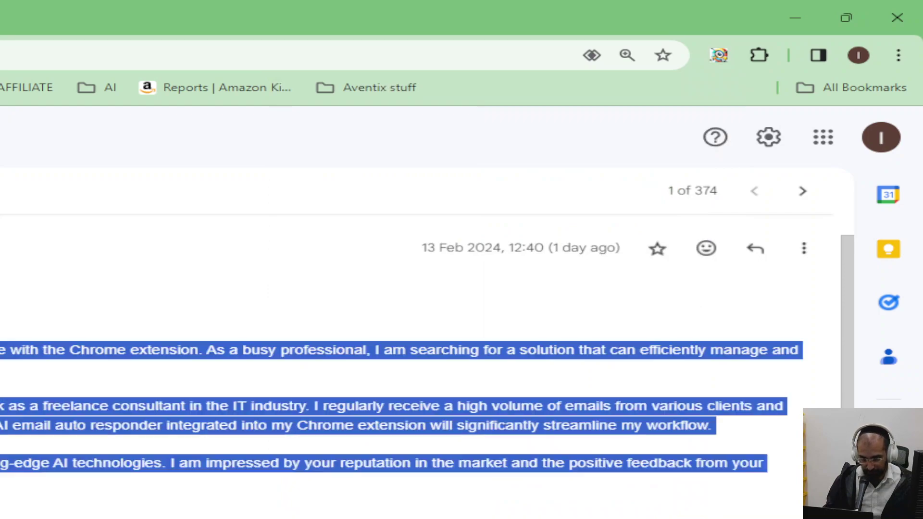
pyautogui.click(726, 66)
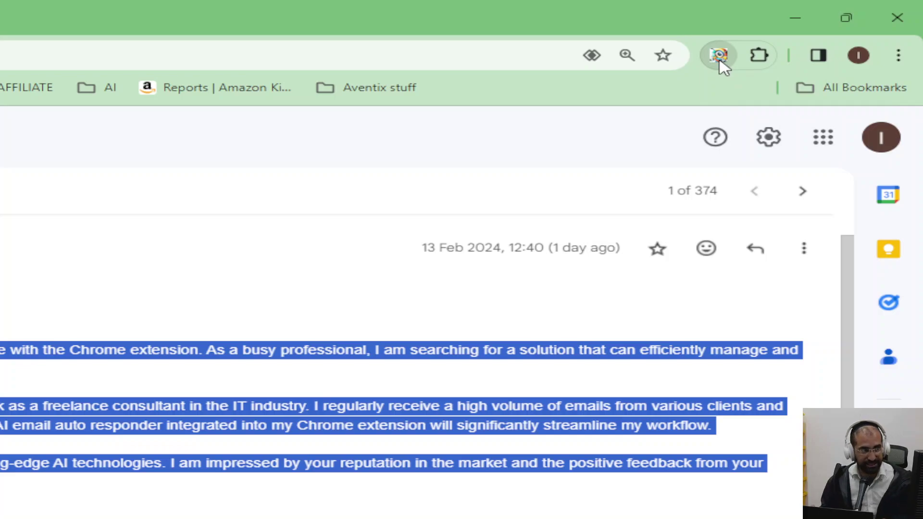
pyautogui.click(719, 55)
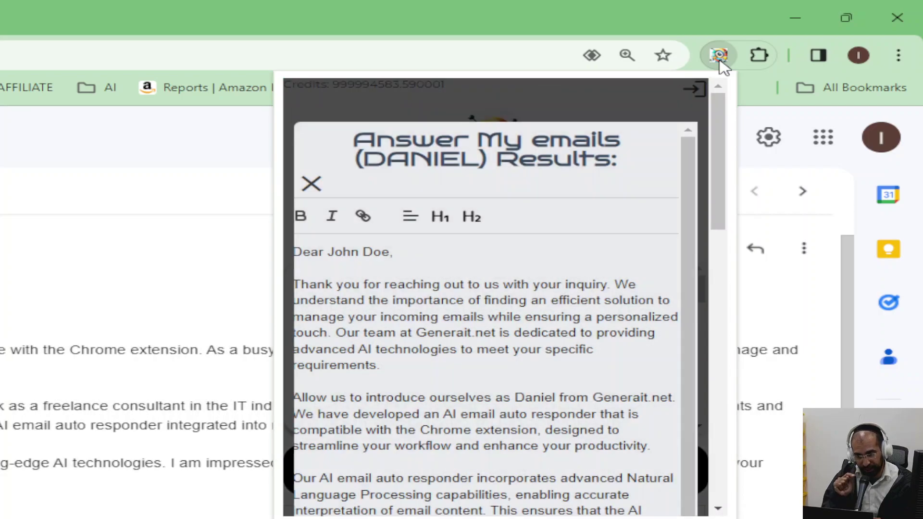
pyautogui.scroll(-1, 481, 356)
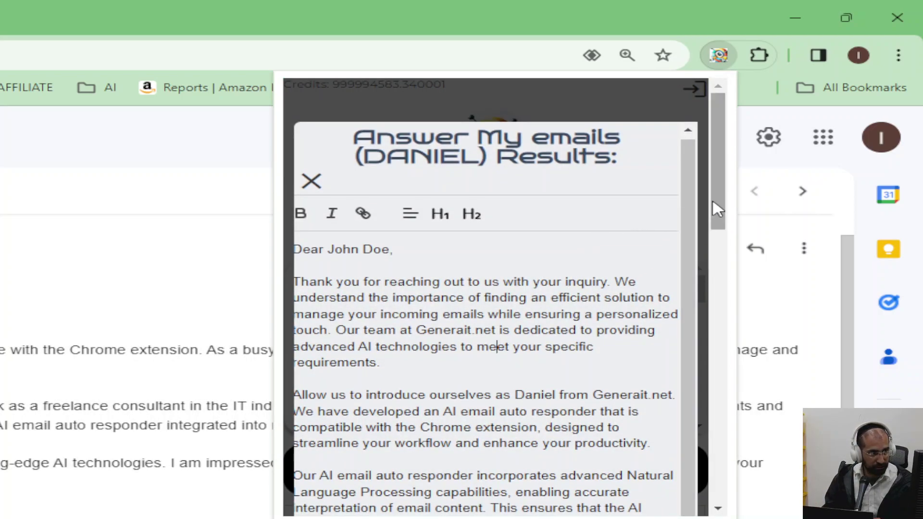
pyautogui.moveTo(712, 198)
pyautogui.mouseDown()
pyautogui.moveTo(660, 457)
pyautogui.moveTo(674, 387)
pyautogui.mouseUp()
pyautogui.moveTo(549, 259); pyautogui.dragTo(531, 219)
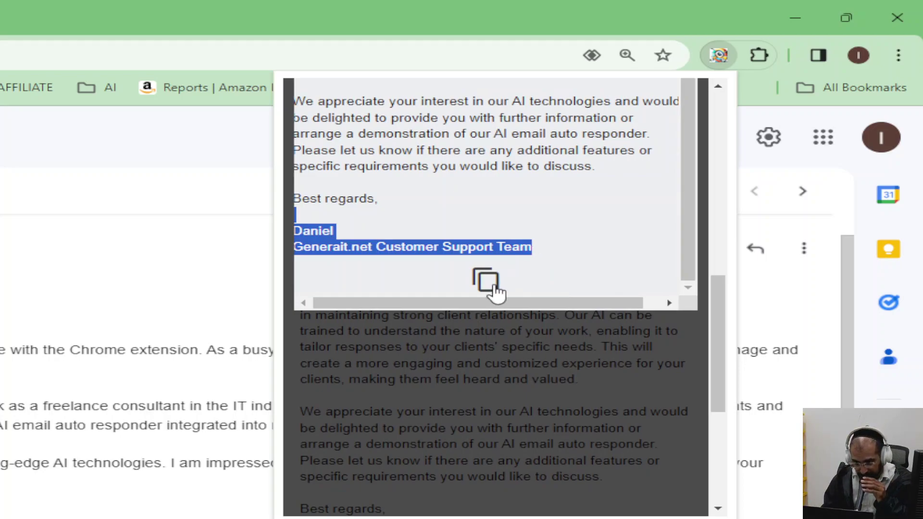
pyautogui.click(486, 281)
# - Paste the generated reply into a Gmail response to the open email and send it
pyautogui.click(52, 420)
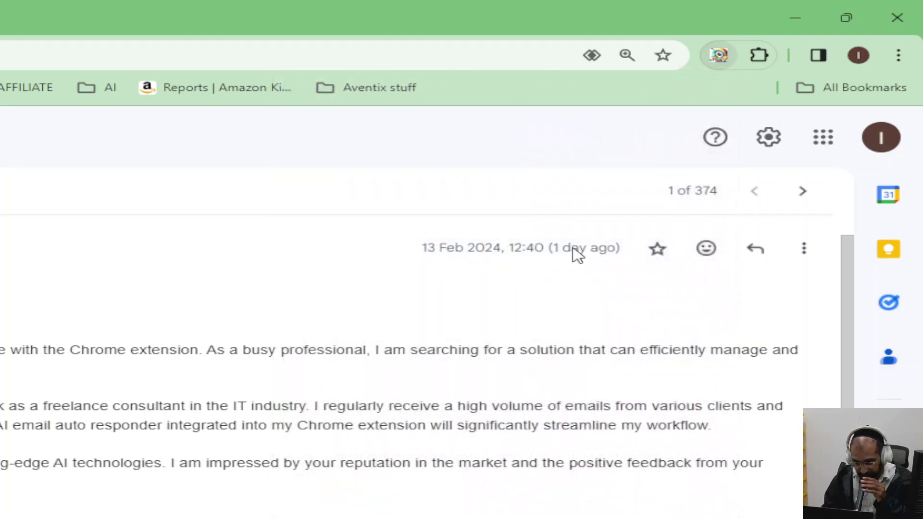
pyautogui.click(754, 240)
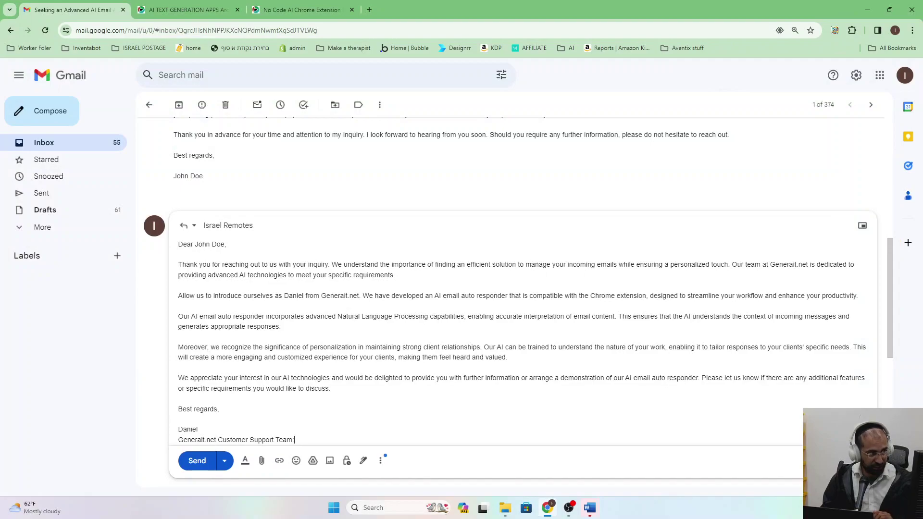
pyautogui.click(202, 457)
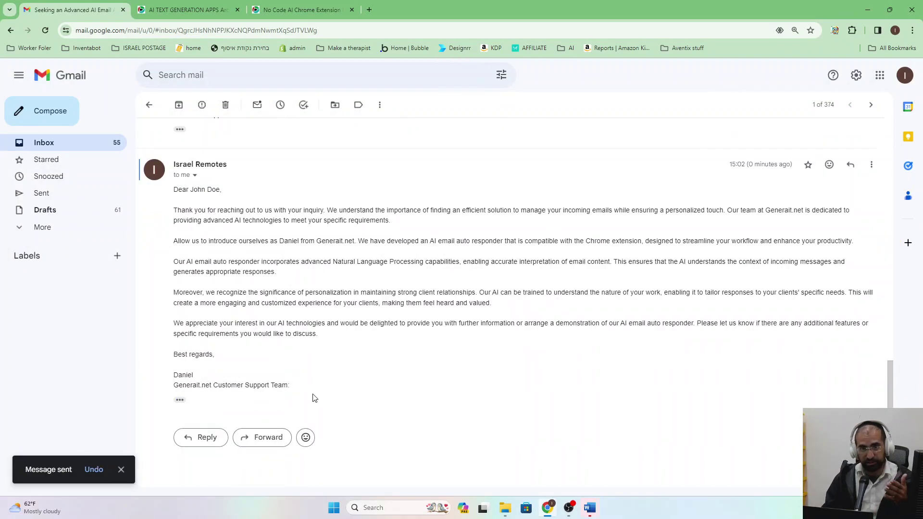
pyautogui.scroll(2, 627, 265)
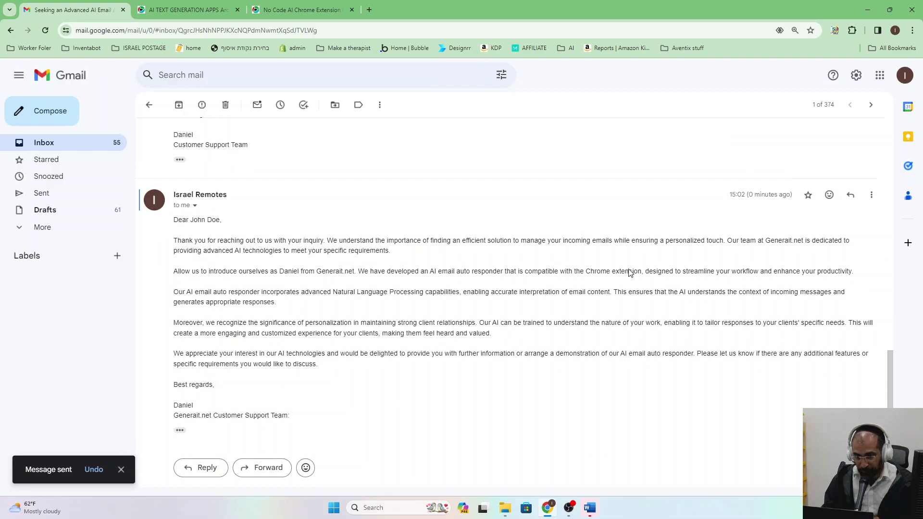
pyautogui.click(834, 30)
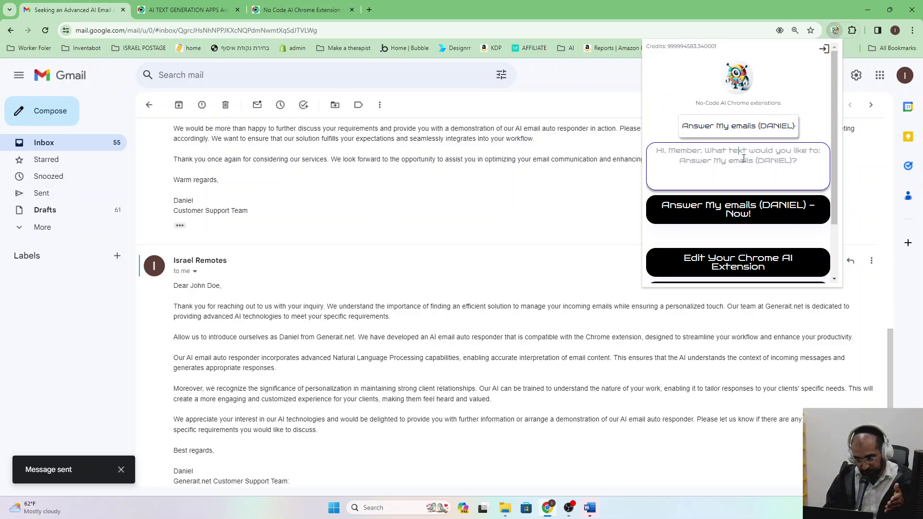
pyautogui.scroll(-2, 741, 265)
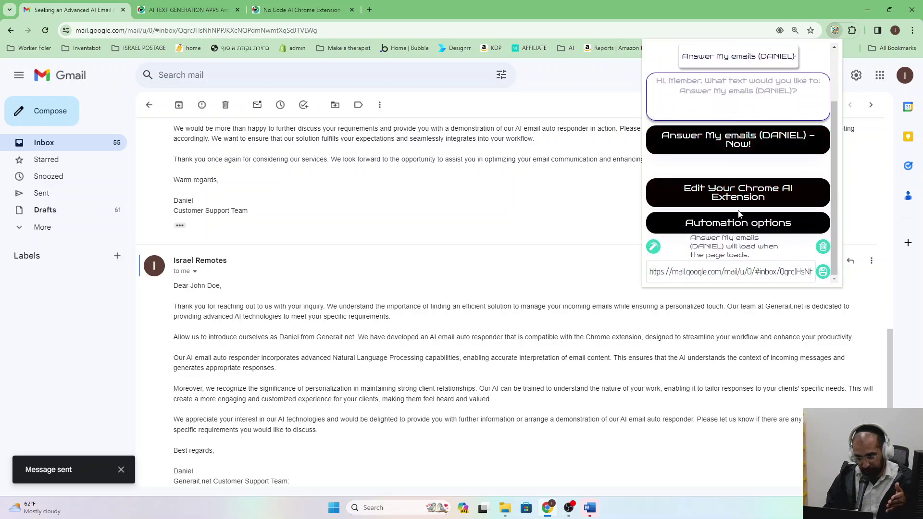
pyautogui.moveTo(727, 277); pyautogui.dragTo(592, 278)
pyautogui.click(697, 278)
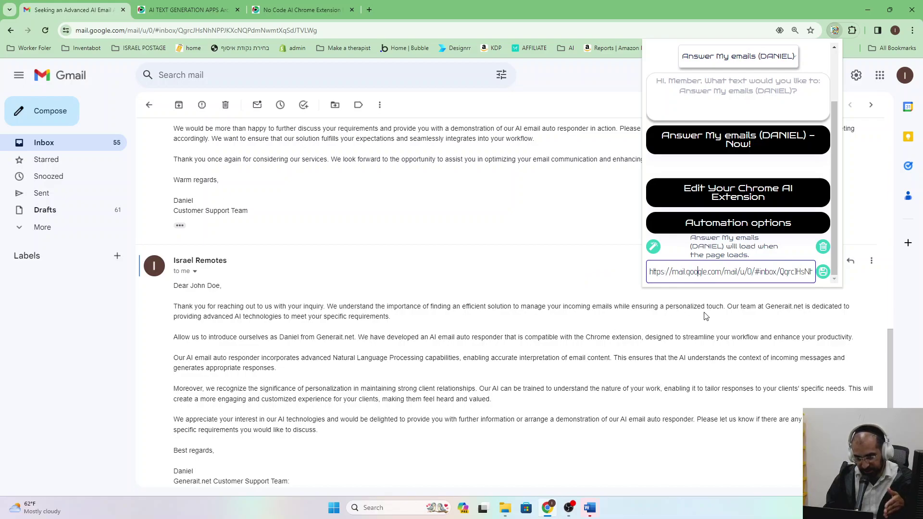
pyautogui.moveTo(740, 274); pyautogui.dragTo(680, 288)
pyautogui.click(720, 281)
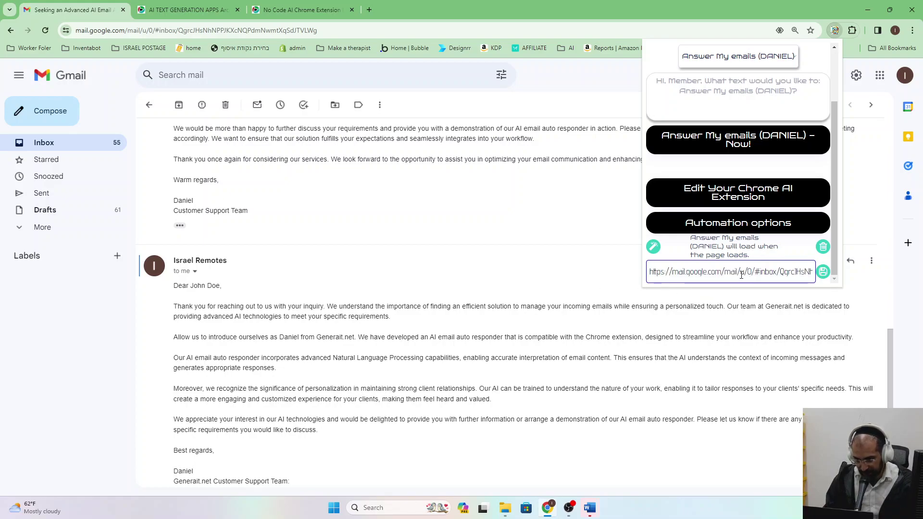
pyautogui.moveTo(741, 275); pyautogui.dragTo(840, 277)
pyautogui.press('BackSpace')
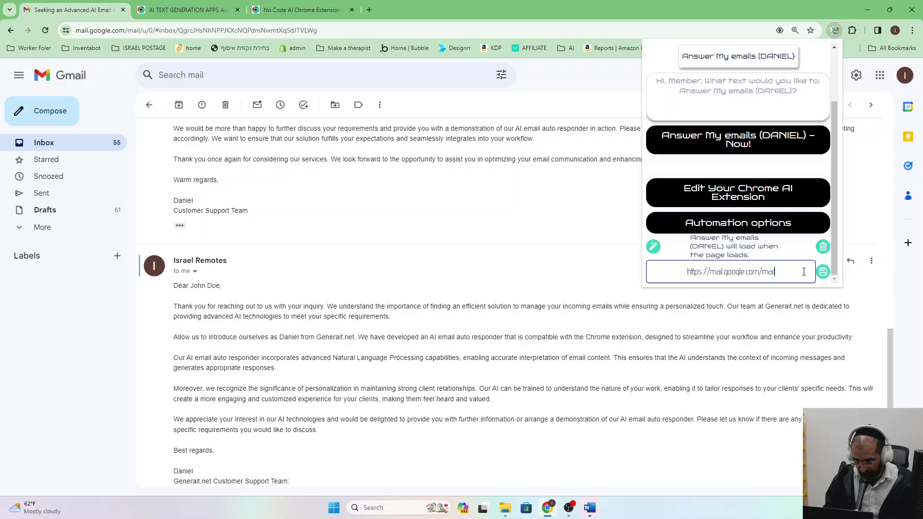
pyautogui.moveTo(774, 272); pyautogui.dragTo(680, 264)
pyautogui.click(685, 272)
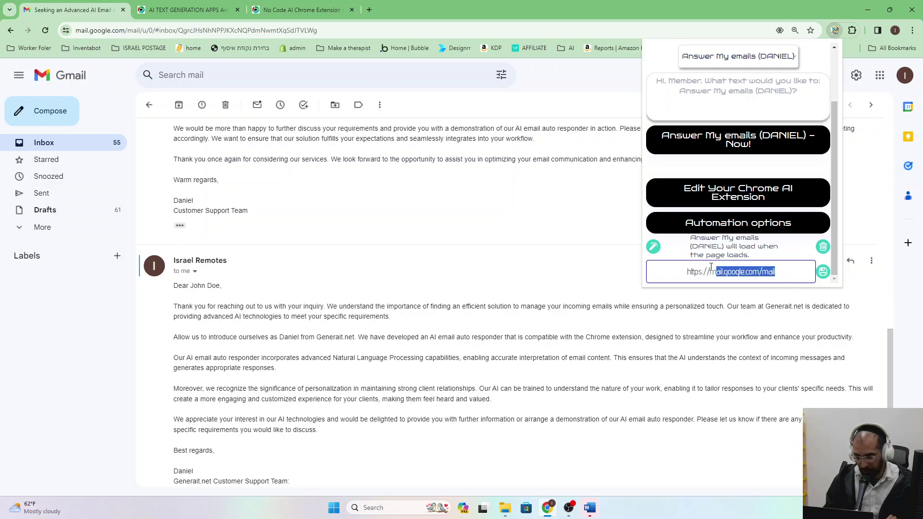
pyautogui.click(820, 278)
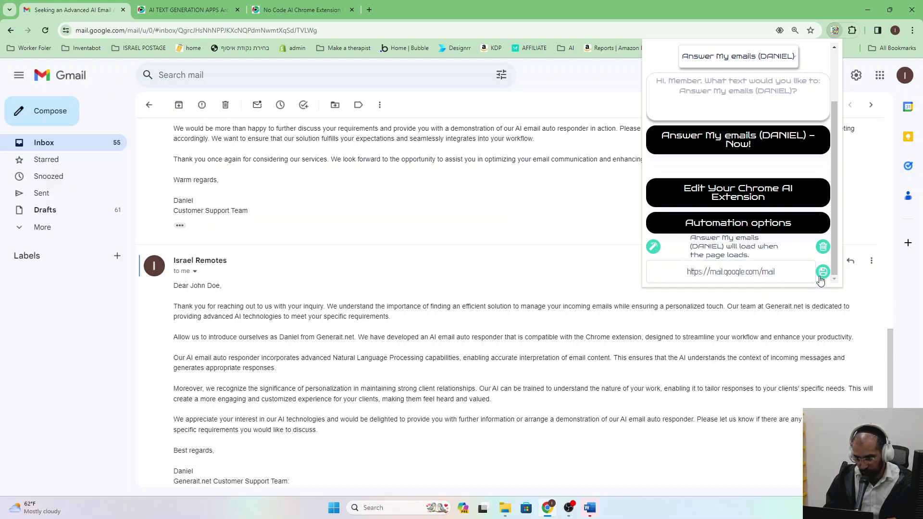
# - Select the first three paragraphs of the Seeking an Advanced AI Email Auto Responder email and run Answer My emails (DANIEL)
pyautogui.click(42, 146)
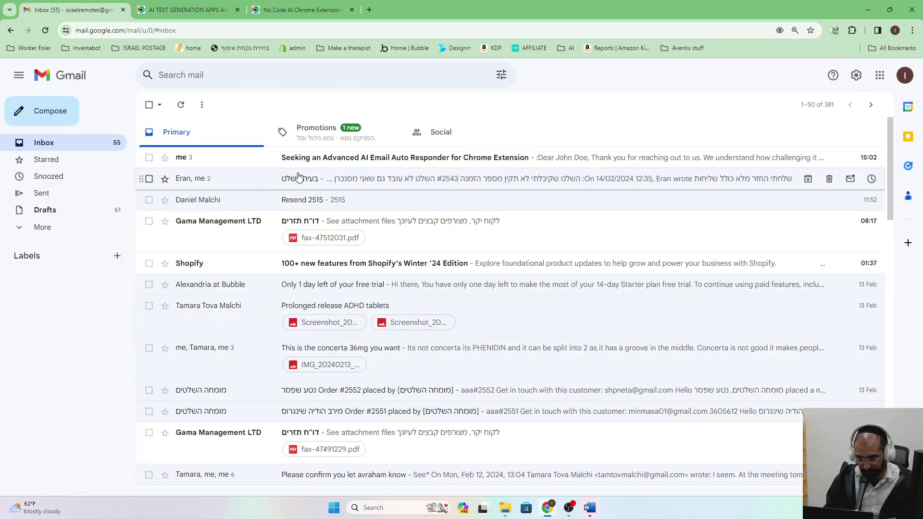
pyautogui.click(304, 159)
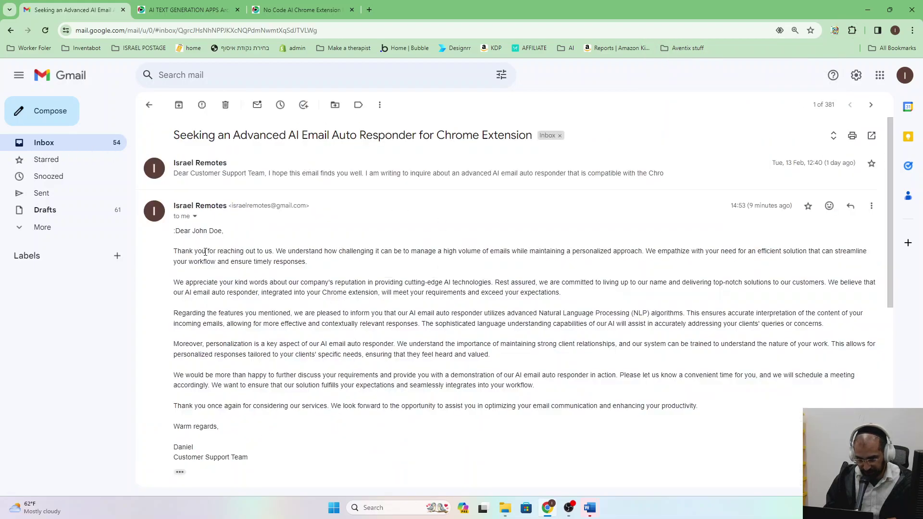
pyautogui.click(250, 173)
pyautogui.moveTo(176, 213); pyautogui.dragTo(587, 296)
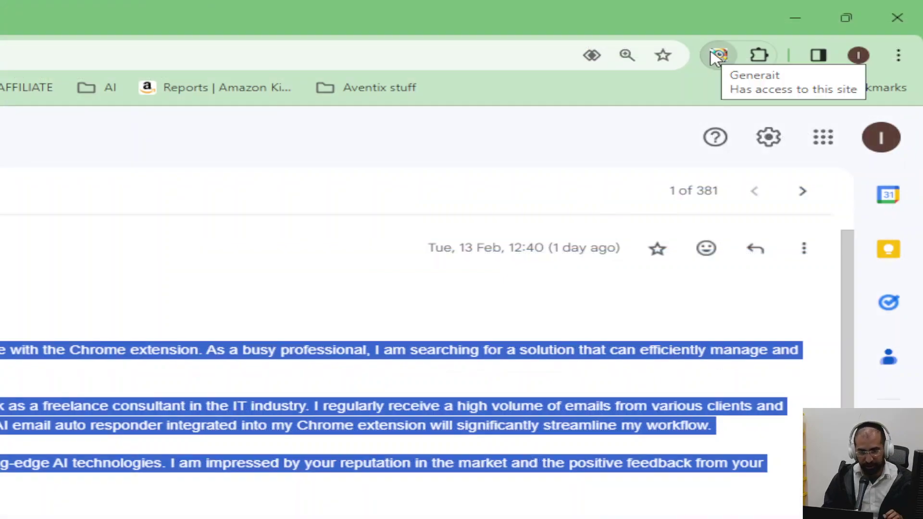
pyautogui.click(717, 56)
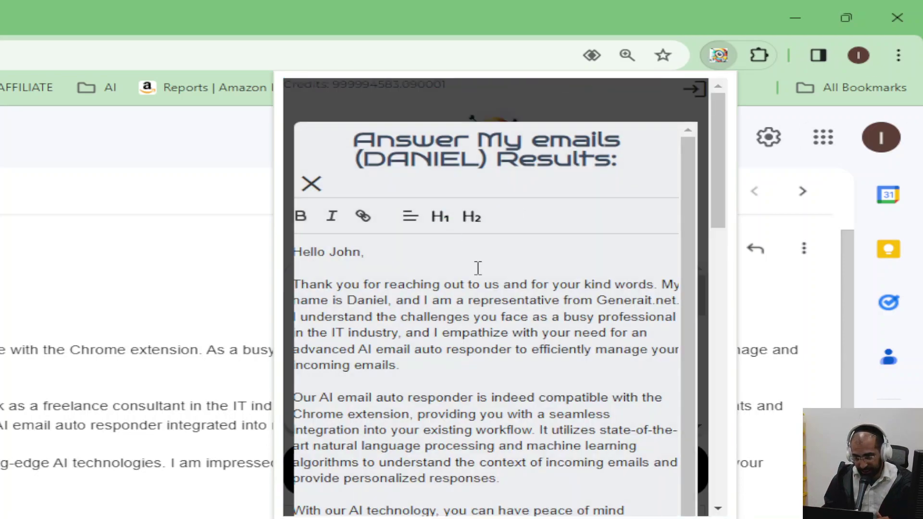
# - Review the generated signed reply, then close the reply results
pyautogui.scroll(-10, 570, 249)
pyautogui.scroll(3, 554, 254)
pyautogui.moveTo(439, 305)
pyautogui.mouseDown()
pyautogui.moveTo(369, 255)
pyautogui.moveTo(391, 301)
pyautogui.moveTo(369, 277)
pyautogui.mouseUp()
pyautogui.click(369, 278)
pyautogui.click(390, 414)
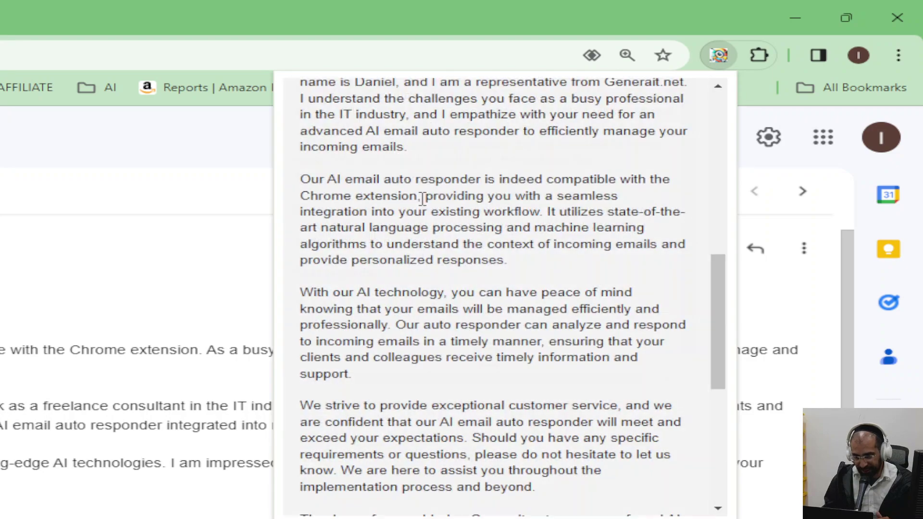
pyautogui.scroll(10, 328, 199)
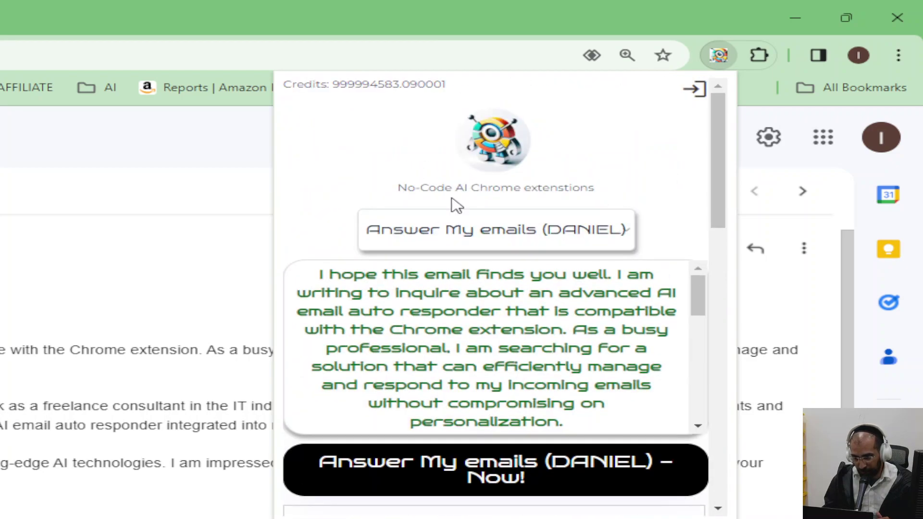
# - Keep Summarizer as the chosen micro-app and run it on the email text
pyautogui.click(425, 230)
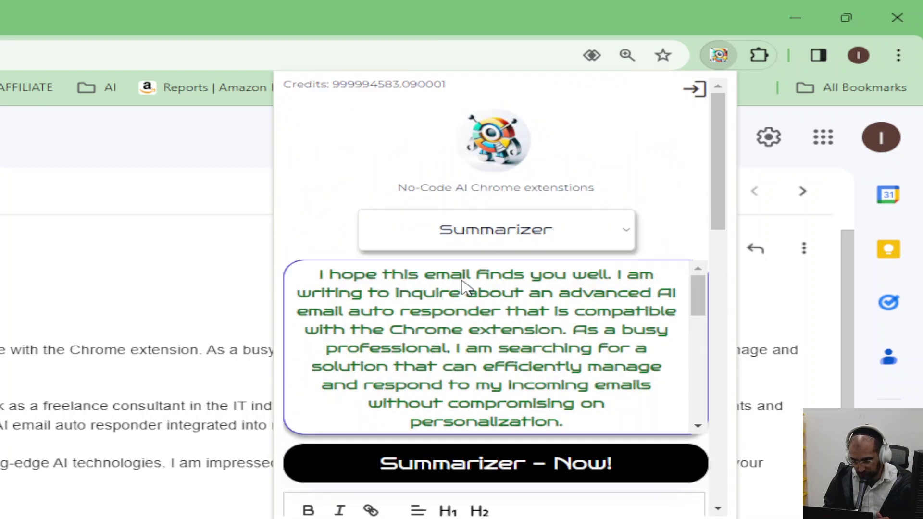
pyautogui.click(551, 248)
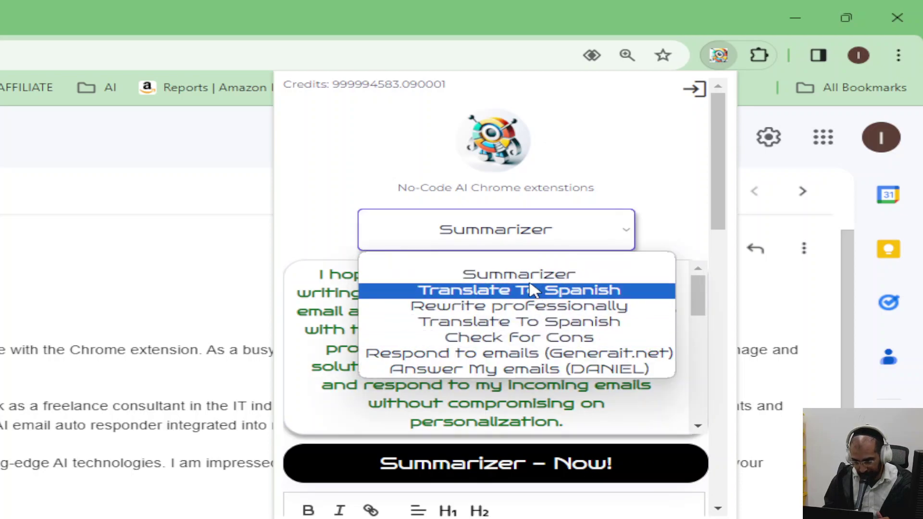
pyautogui.click(530, 283)
pyautogui.click(529, 248)
pyautogui.click(531, 272)
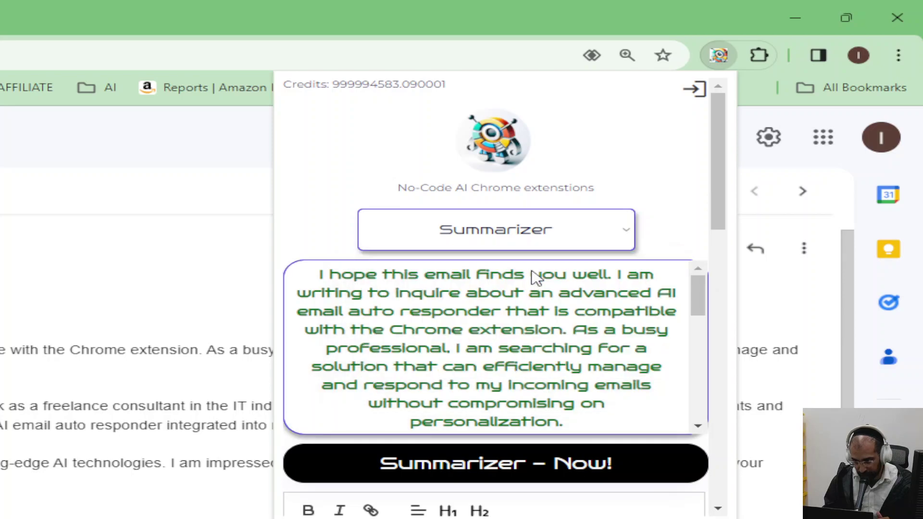
pyautogui.click(509, 476)
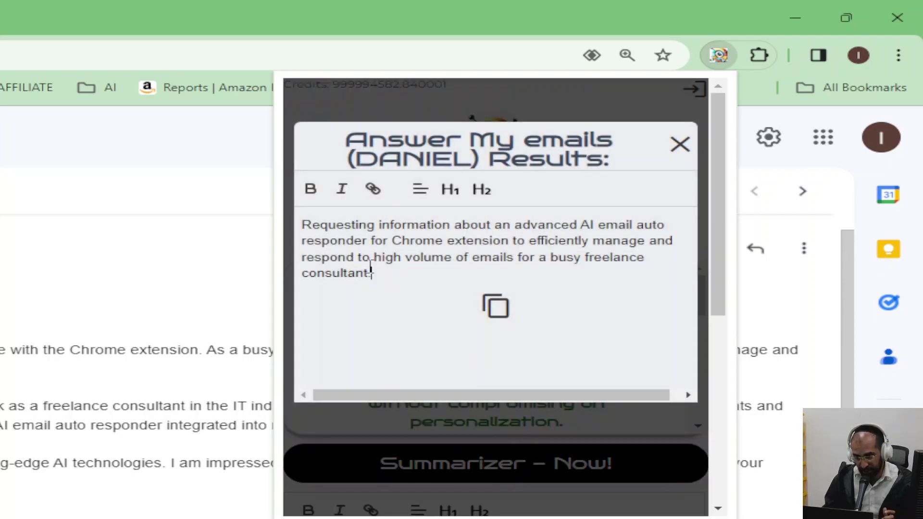
# - Review the one-sentence summary, close it, and switch the micro-app to Translate To Spanish
pyautogui.moveTo(369, 273); pyautogui.dragTo(300, 232)
pyautogui.click(378, 227)
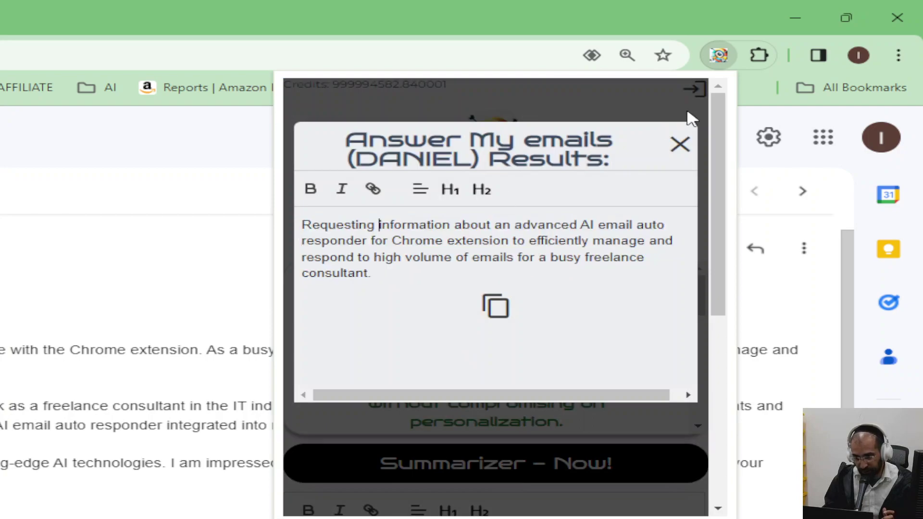
pyautogui.click(680, 144)
pyautogui.click(553, 230)
pyautogui.click(564, 289)
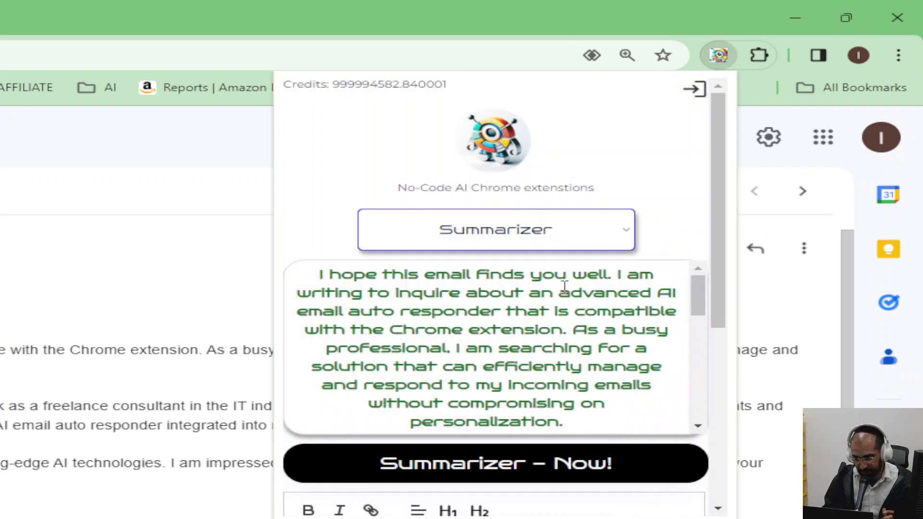
# - Run Translate To Spanish on the email, review the Spanish text, and close the results
pyautogui.click(473, 465)
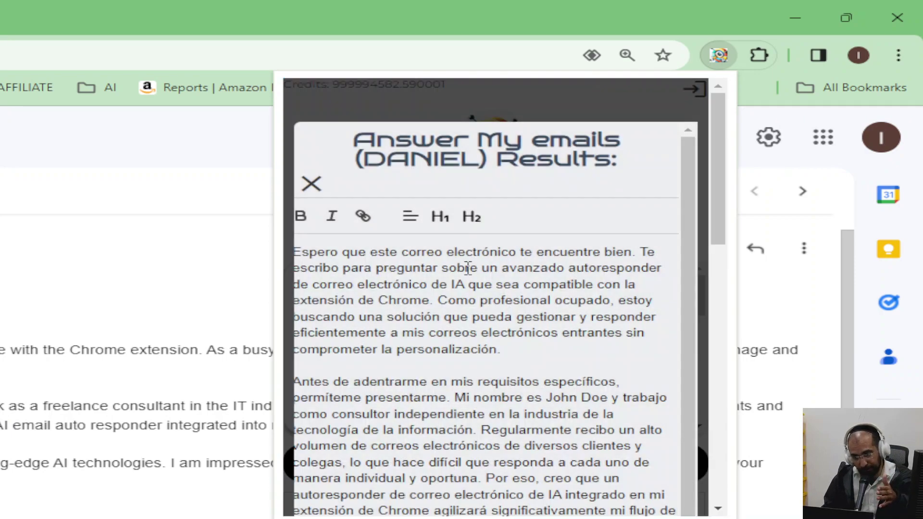
pyautogui.click(427, 331)
pyautogui.scroll(-2, 429, 317)
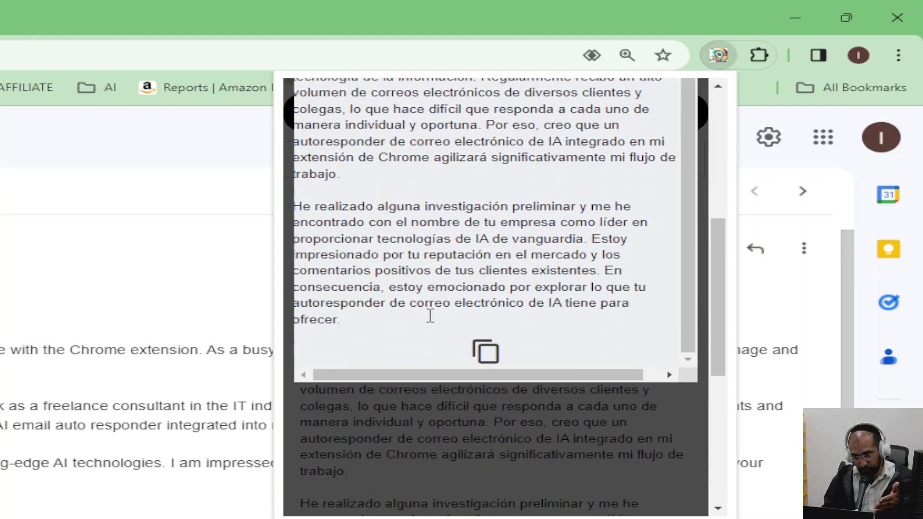
pyautogui.scroll(3, 430, 317)
pyautogui.click(314, 181)
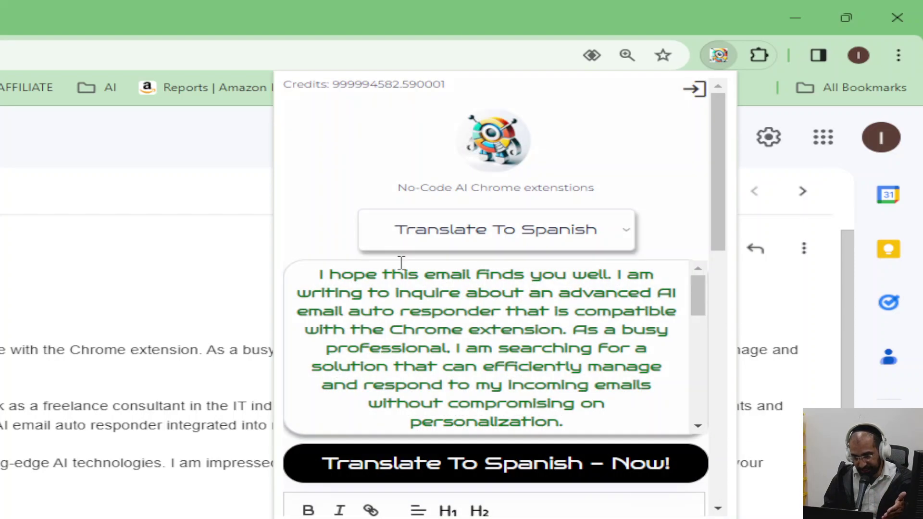
pyautogui.scroll(-2, 511, 354)
pyautogui.scroll(-10, 511, 354)
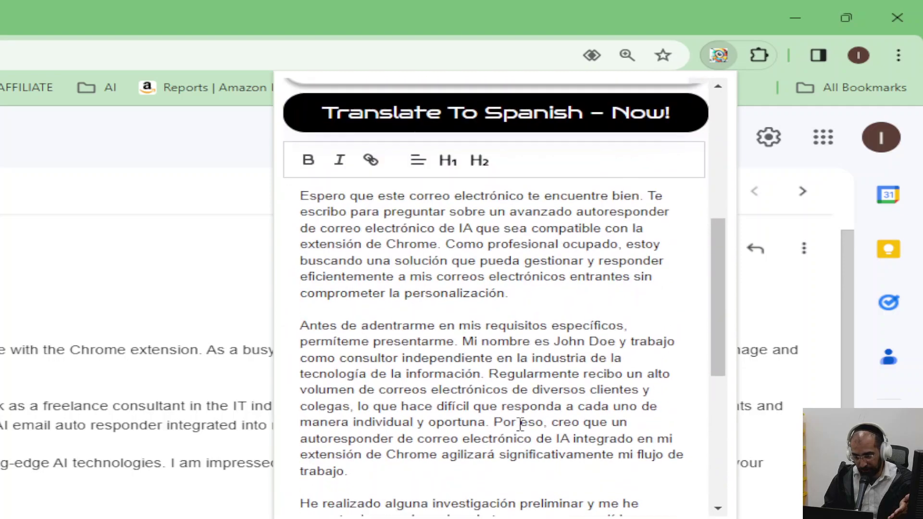
pyautogui.scroll(-2, 506, 398)
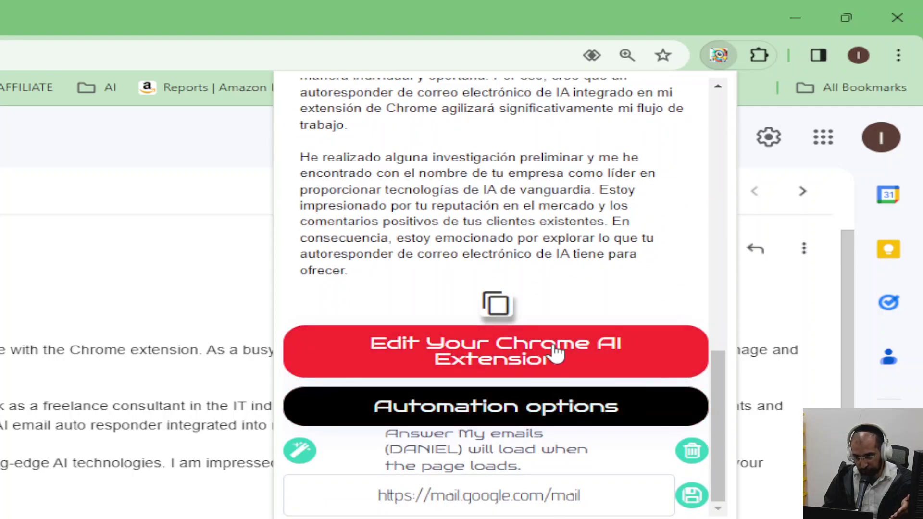
# - Open the Edit: Translate To Spanish form for the micro-app
pyautogui.click(555, 354)
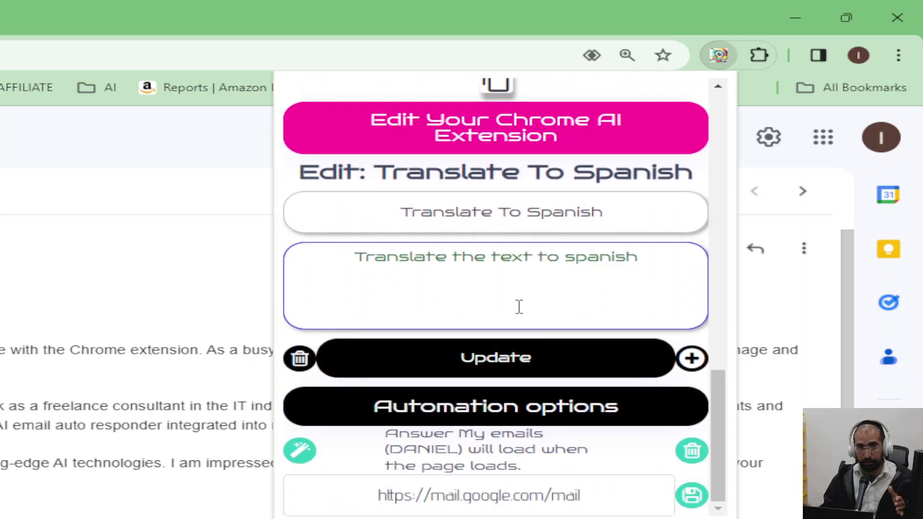